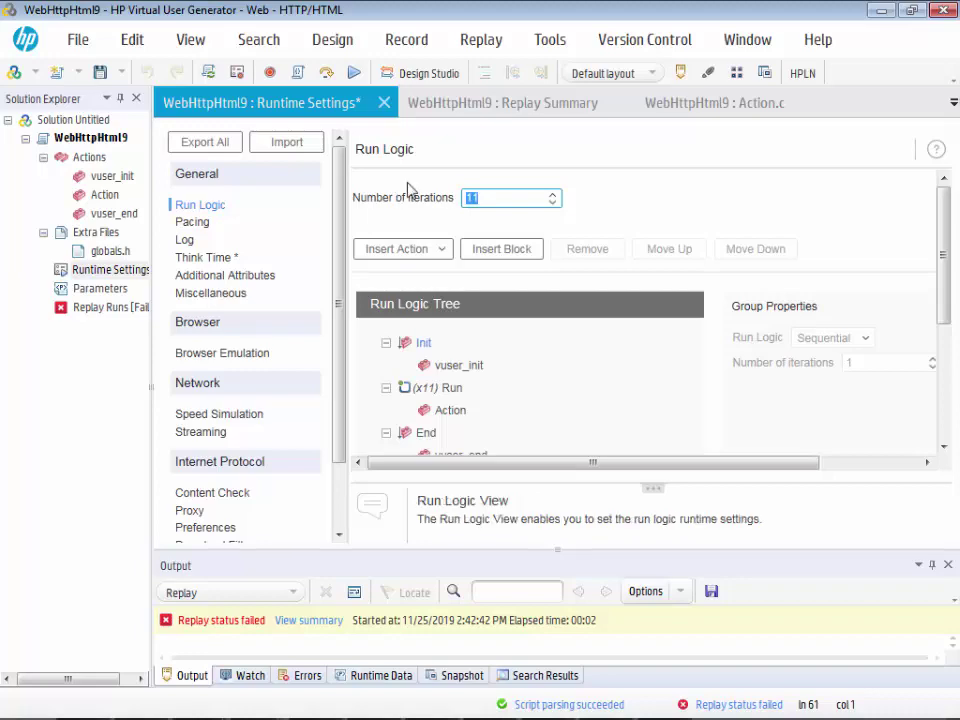
- Set the script's number of iterations to 1 in Run Logic and replay the script
{"action": "type", "text": "1"}
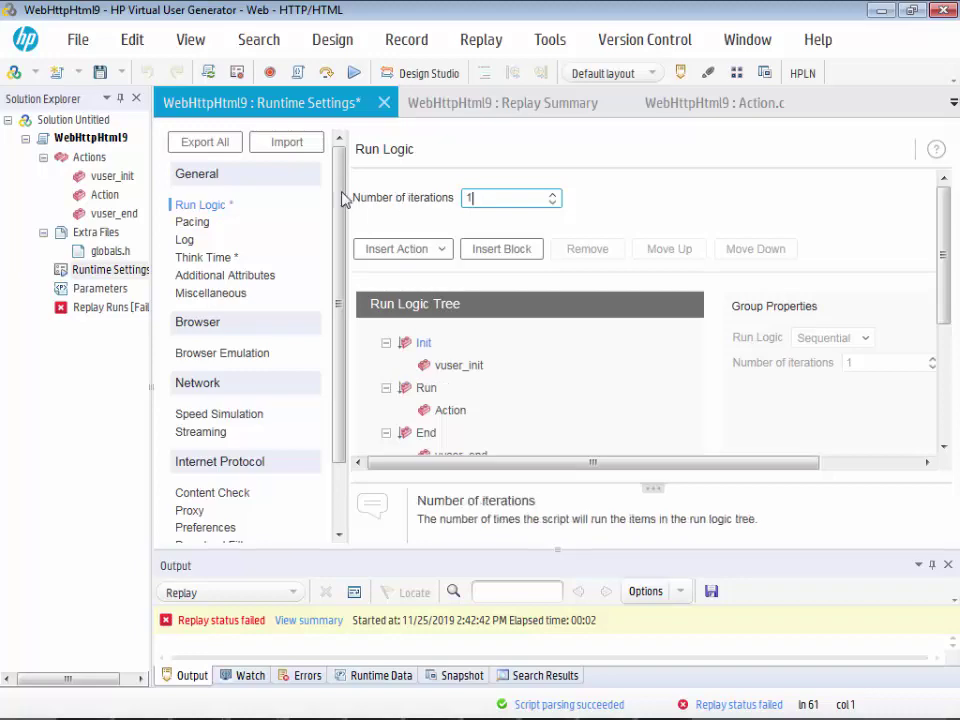
{"action": "left_click", "coordinate": [354, 73]}
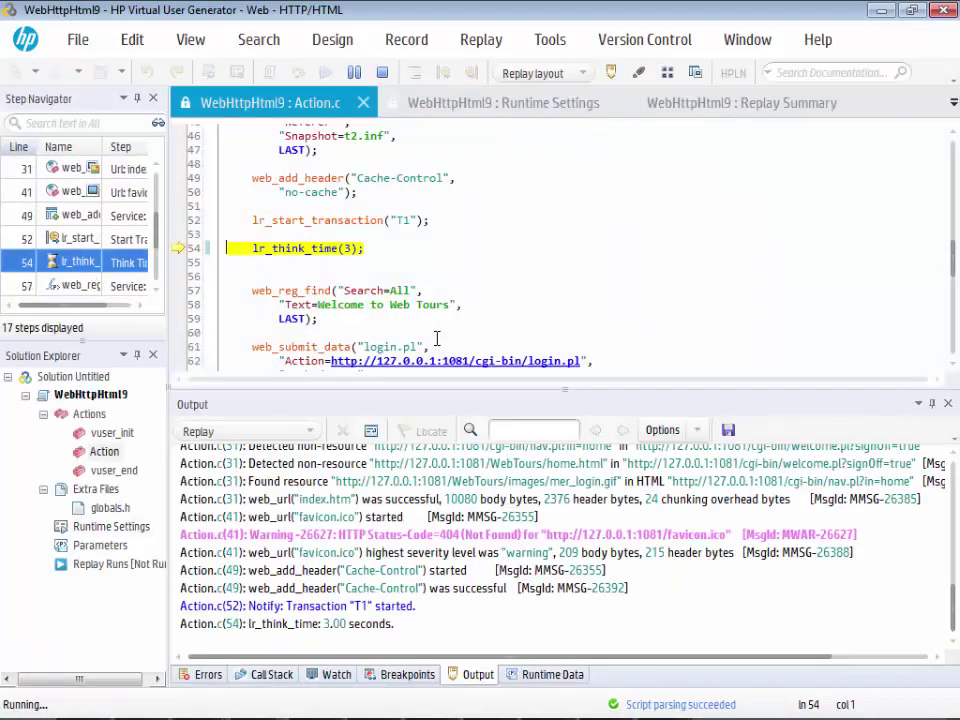
{"action": "scroll", "coordinate": [334, 259], "scroll_direction": "down", "scroll_amount": 2}
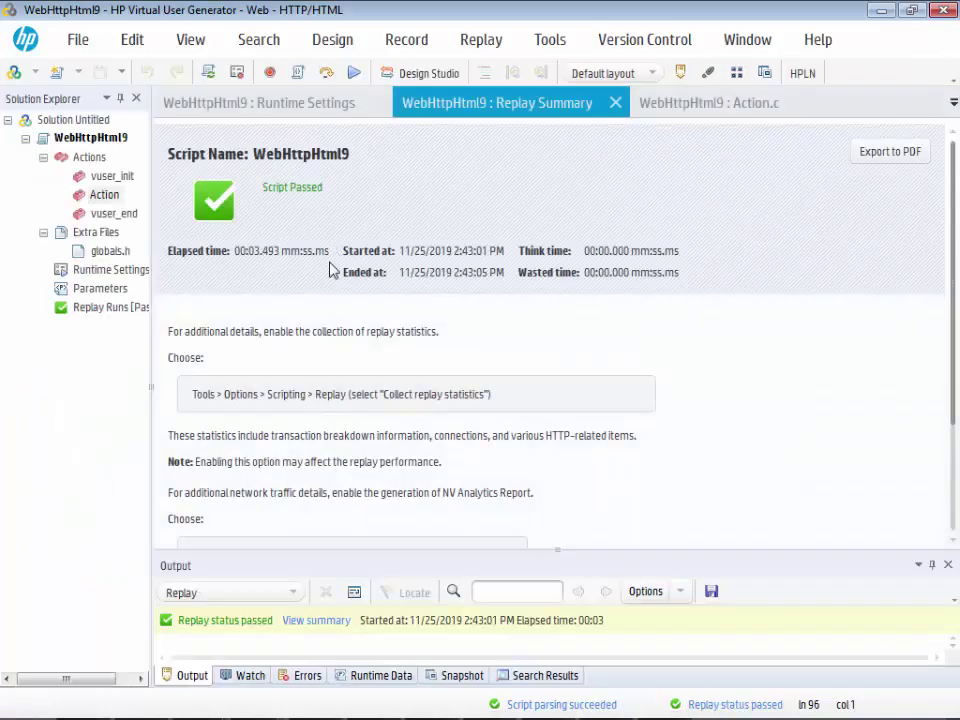
- Enlarge the replay output and examine the duration and think time reported for transaction T1
{"action": "left_click_drag", "start_coordinate": [533, 563], "coordinate": [516, 293]}
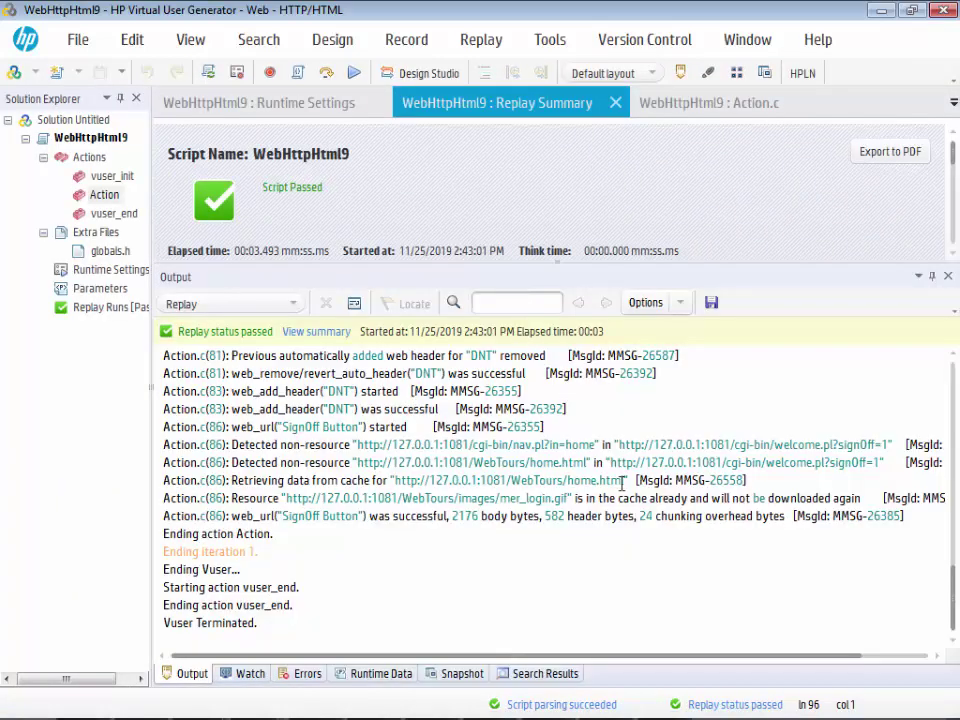
{"action": "scroll", "coordinate": [622, 483], "scroll_direction": "up", "scroll_amount": 3}
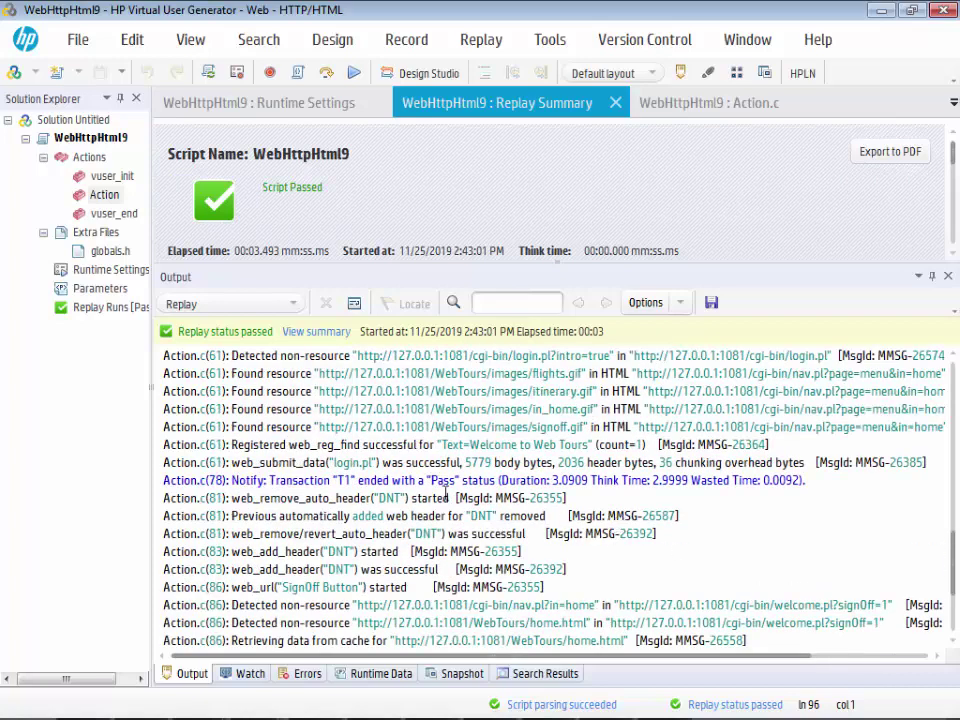
{"action": "left_click_drag", "start_coordinate": [285, 478], "coordinate": [590, 500]}
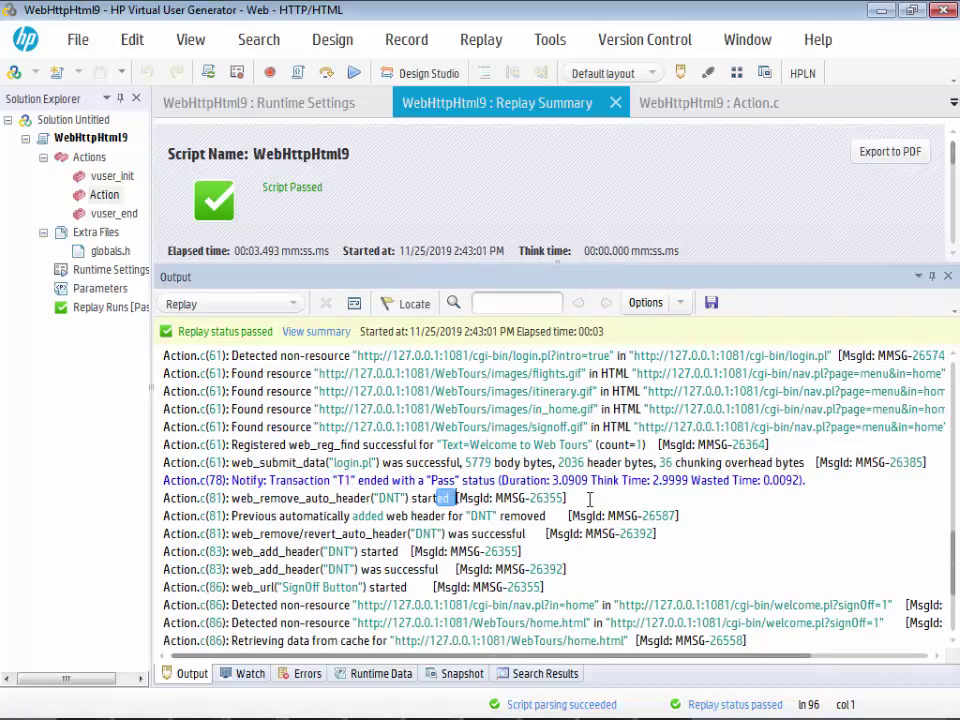
{"action": "left_click", "coordinate": [554, 481]}
{"action": "left_click_drag", "start_coordinate": [653, 481], "coordinate": [684, 485]}
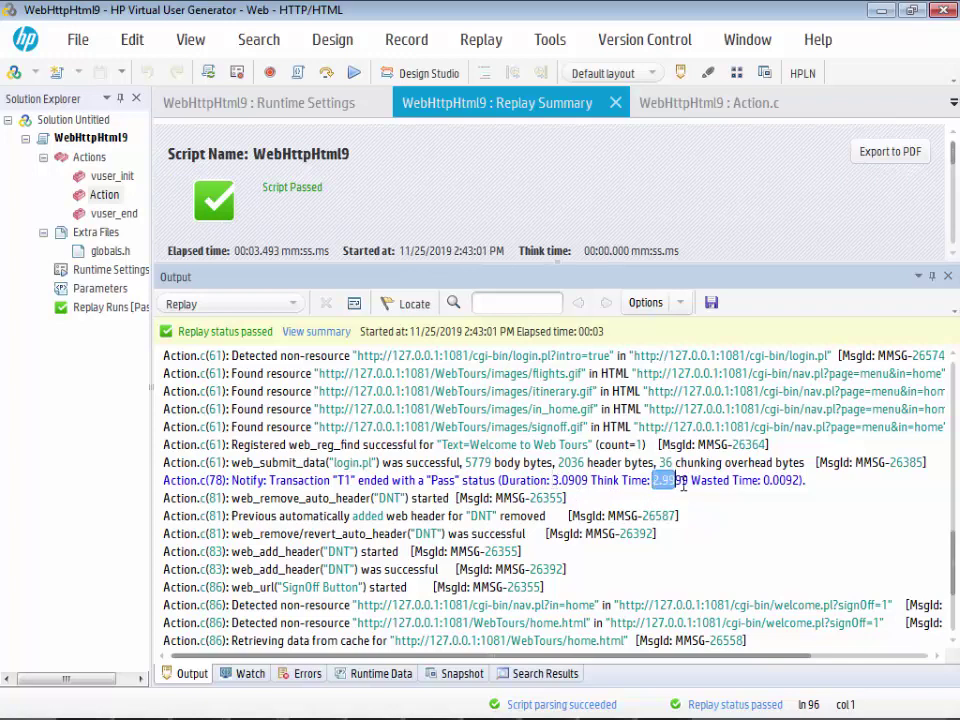
{"action": "mouse_move", "coordinate": [553, 481]}
{"action": "left_mouse_down"}
{"action": "mouse_move", "coordinate": [588, 481]}
{"action": "mouse_move", "coordinate": [552, 485]}
{"action": "left_mouse_up"}
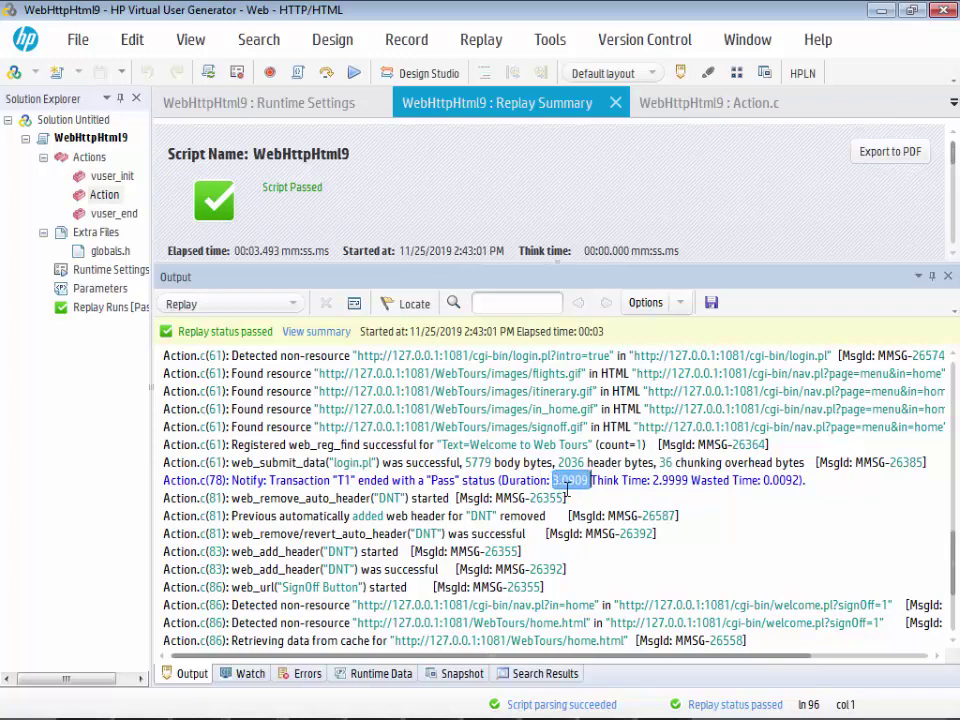
{"action": "left_click_drag", "start_coordinate": [651, 481], "coordinate": [683, 481]}
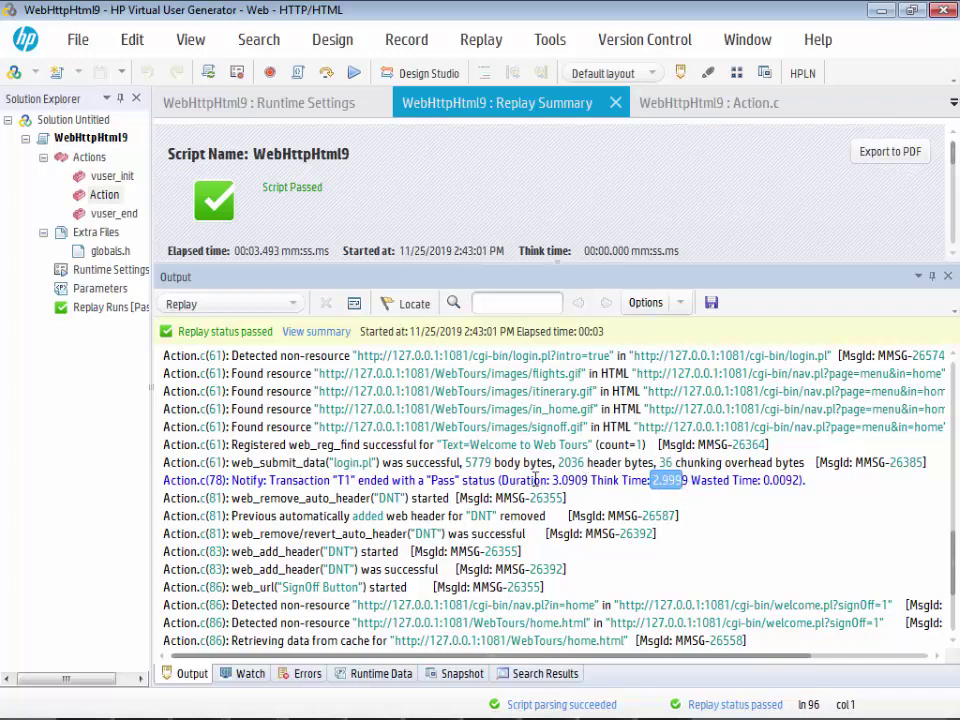
{"action": "left_click_drag", "start_coordinate": [550, 480], "coordinate": [592, 480]}
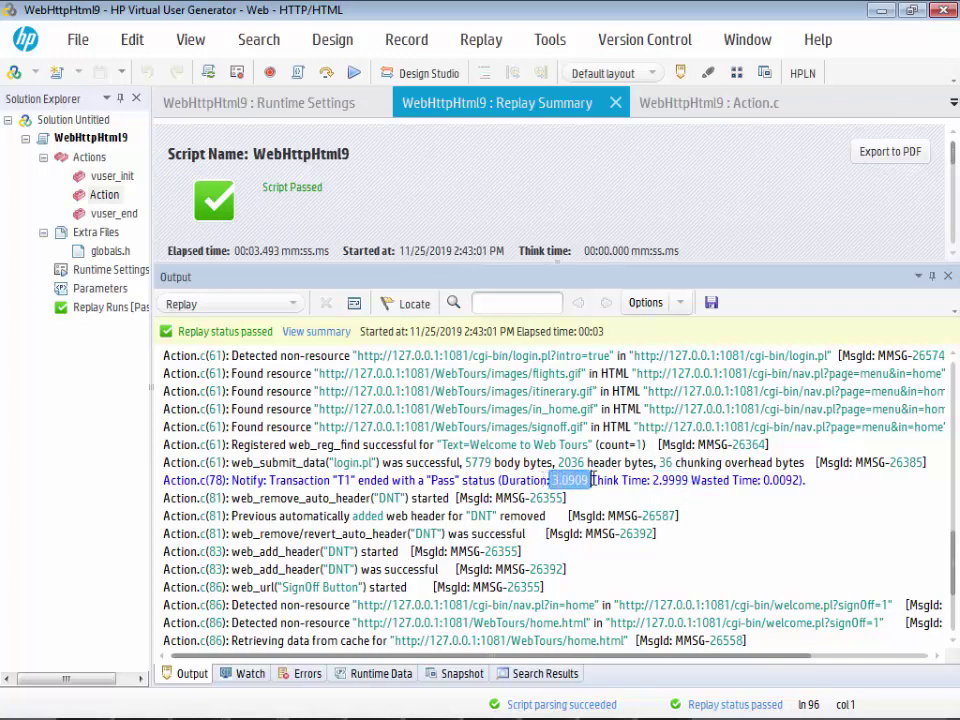
- Switch to LoadRunner Controller and disable the second WebHttpHtml9 scenario group
{"action": "left_click", "coordinate": [104, 194]}
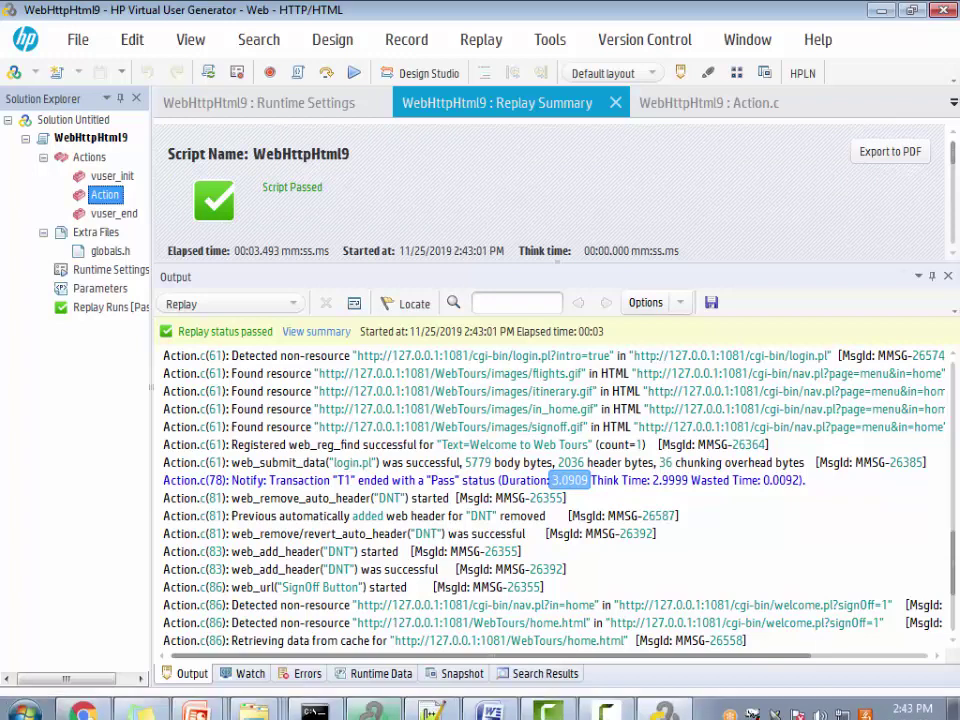
{"action": "key", "text": "alt+Tab"}
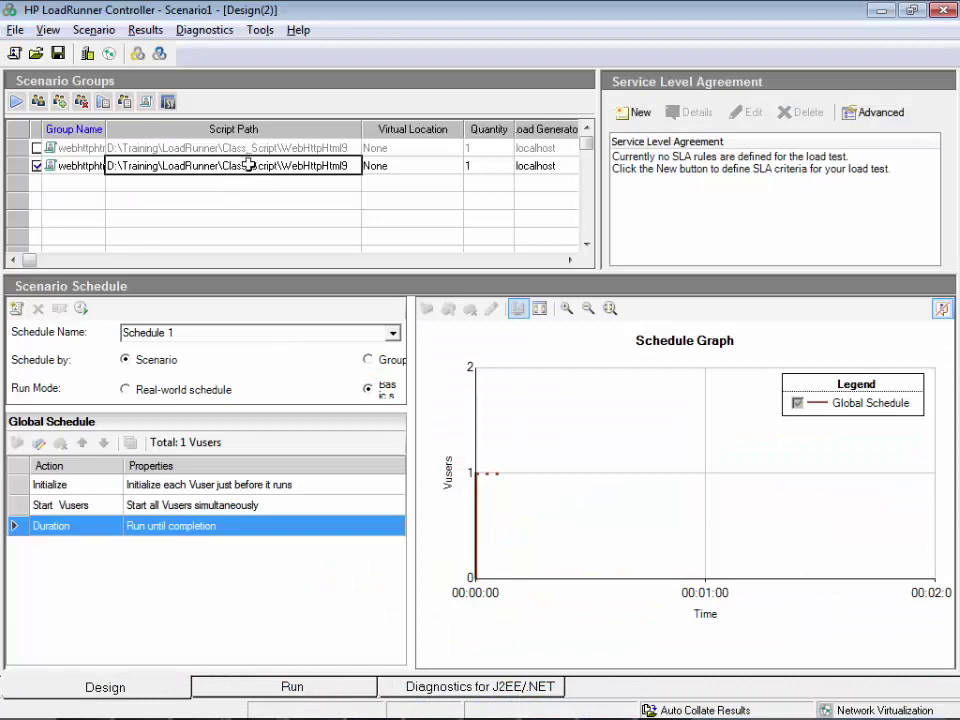
{"action": "left_click", "coordinate": [340, 165]}
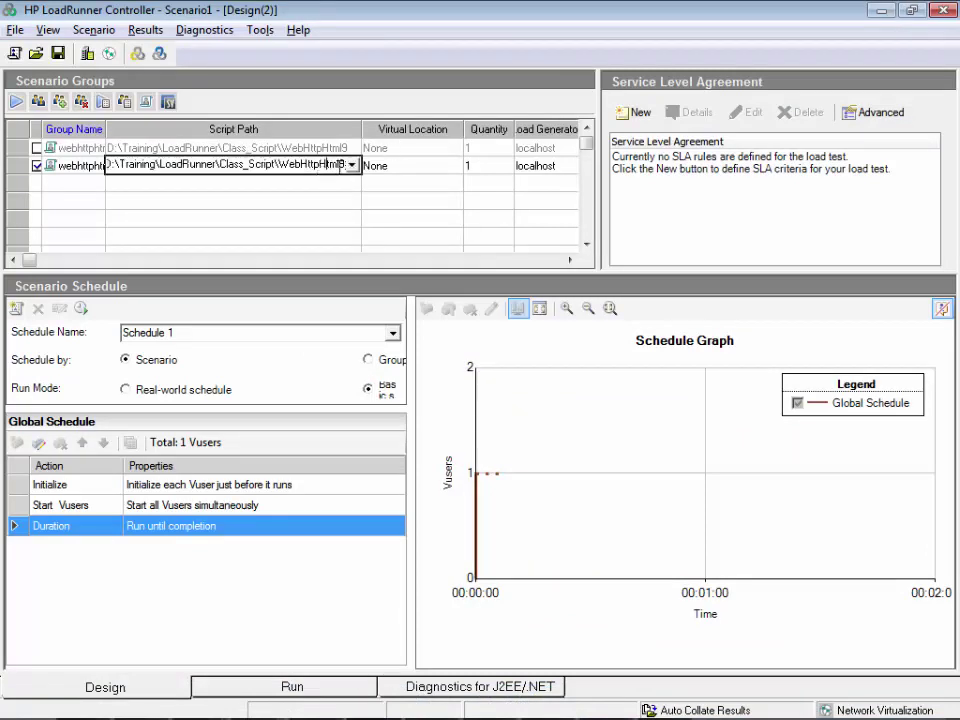
{"action": "left_click", "coordinate": [253, 186]}
{"action": "left_click", "coordinate": [37, 165]}
- Add a third scenario group using the script D:\Training\LoadRunner\Class_Script\WebHttpHtml9
{"action": "left_click", "coordinate": [310, 189]}
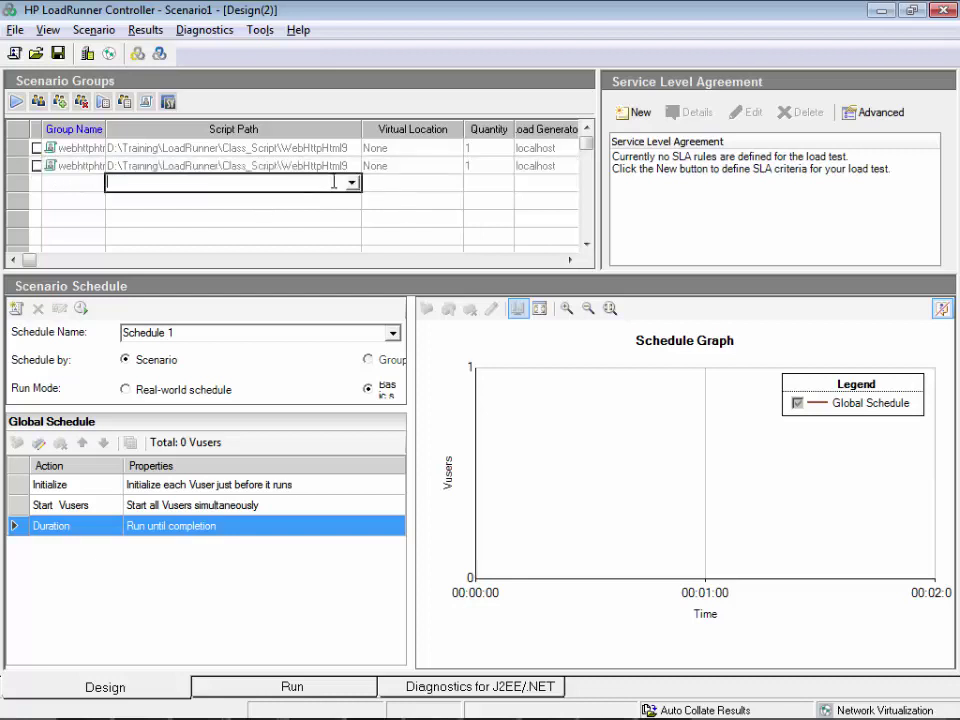
{"action": "left_click", "coordinate": [353, 182]}
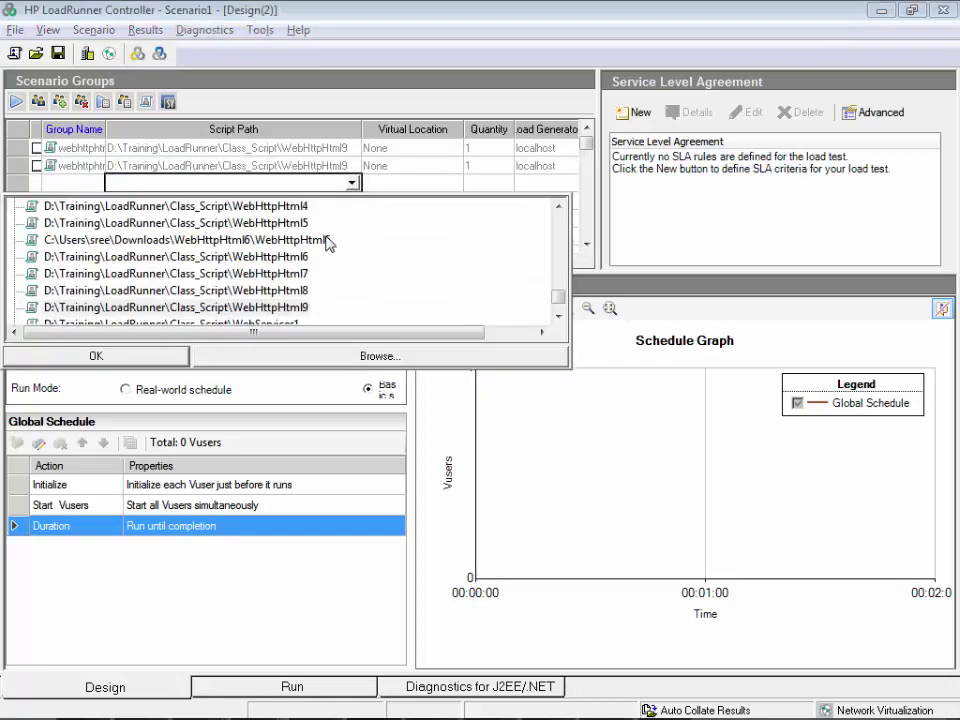
{"action": "left_click", "coordinate": [300, 308]}
{"action": "left_click", "coordinate": [163, 355]}
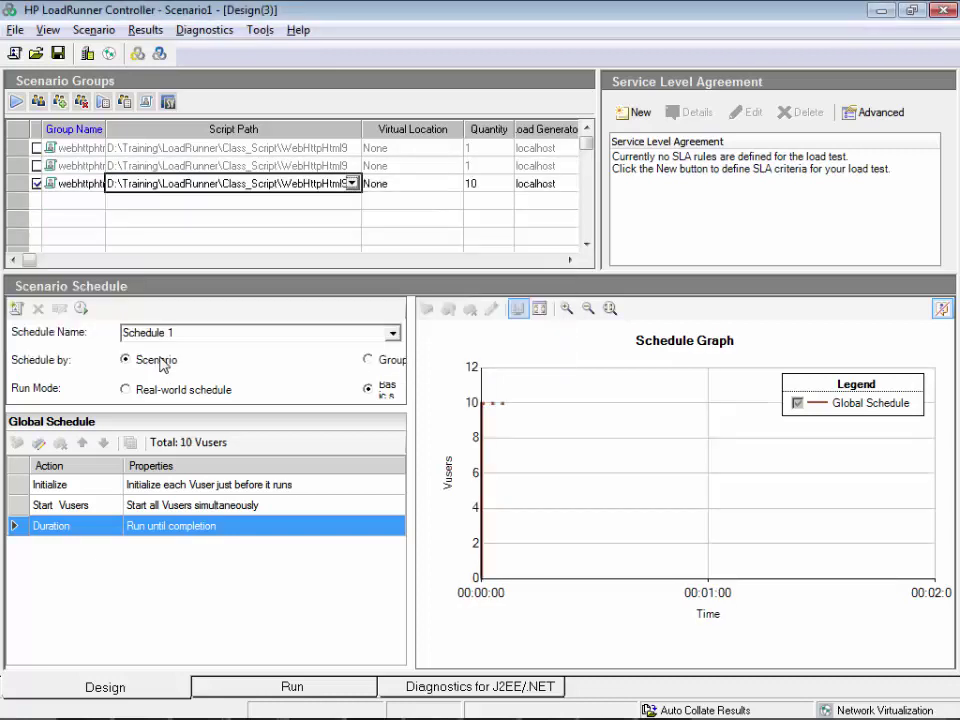
- Open the new group's script in Virtual User Generator and review the T1 transaction and its think time statement
{"action": "right_click", "coordinate": [256, 183]}
{"action": "left_click", "coordinate": [326, 229]}
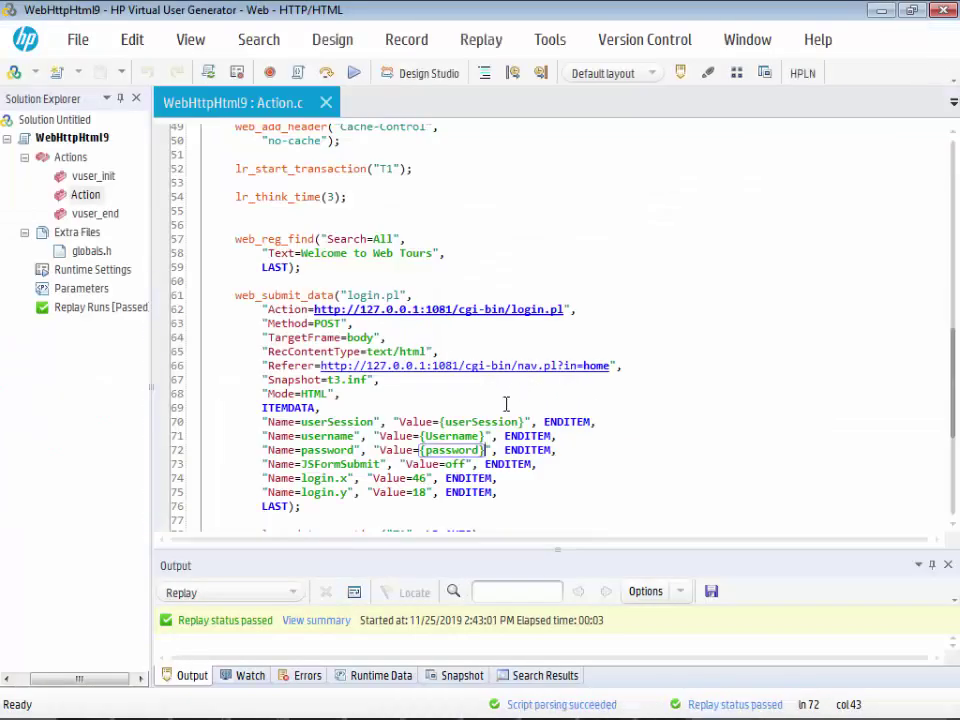
{"action": "scroll", "coordinate": [506, 403], "scroll_direction": "down", "scroll_amount": 3}
{"action": "scroll", "coordinate": [300, 300], "scroll_direction": "up", "scroll_amount": 4}
{"action": "left_click_drag", "start_coordinate": [347, 239], "coordinate": [413, 211]}
{"action": "left_click", "coordinate": [252, 246]}
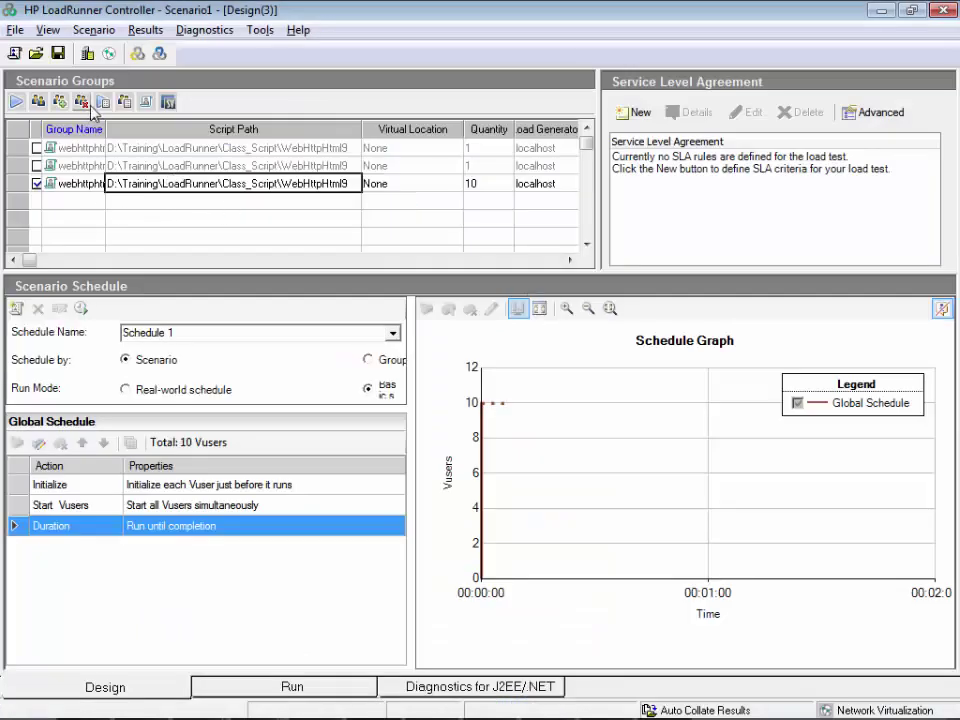
- Review the new group's run-time settings for run logic, pacing and think time, and set the log option to Always send messages
{"action": "left_click", "coordinate": [101, 103]}
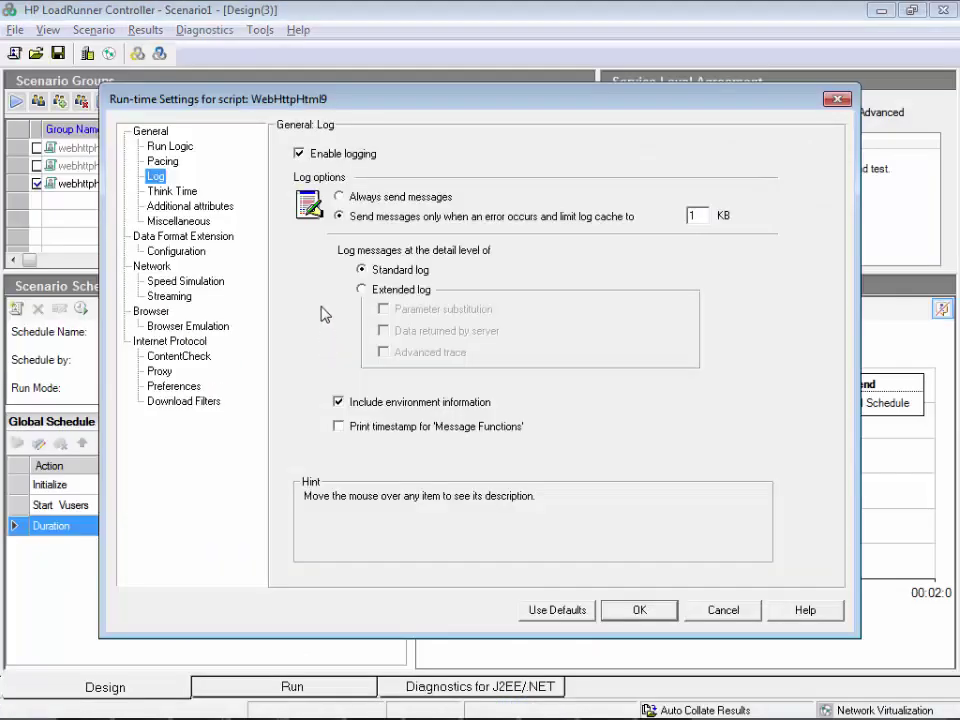
{"action": "left_click", "coordinate": [170, 148]}
{"action": "left_click", "coordinate": [174, 163]}
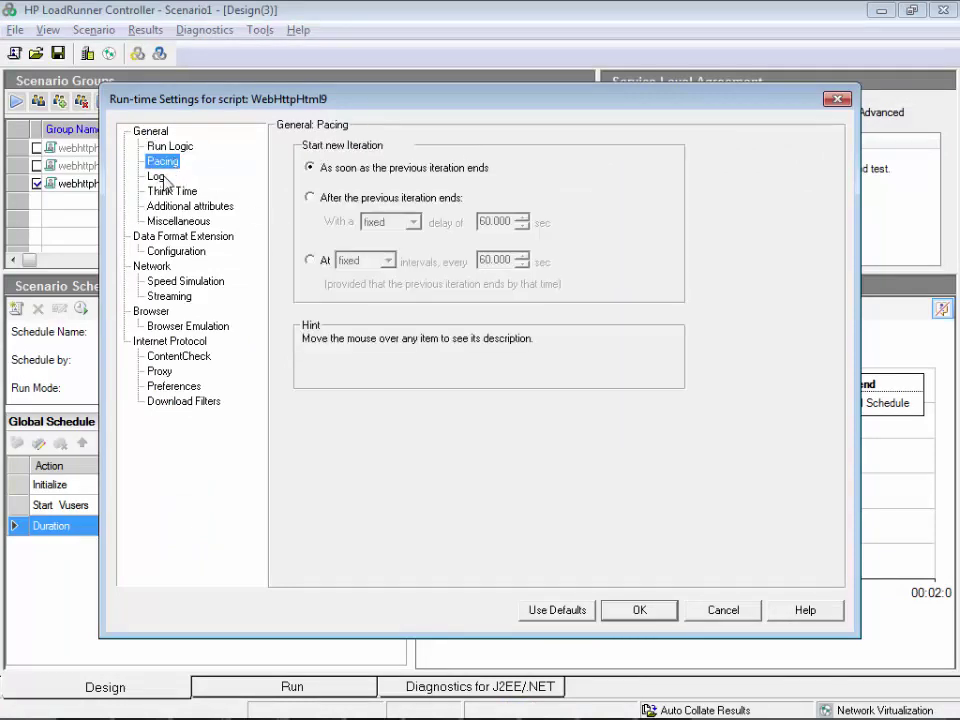
{"action": "left_click", "coordinate": [178, 190]}
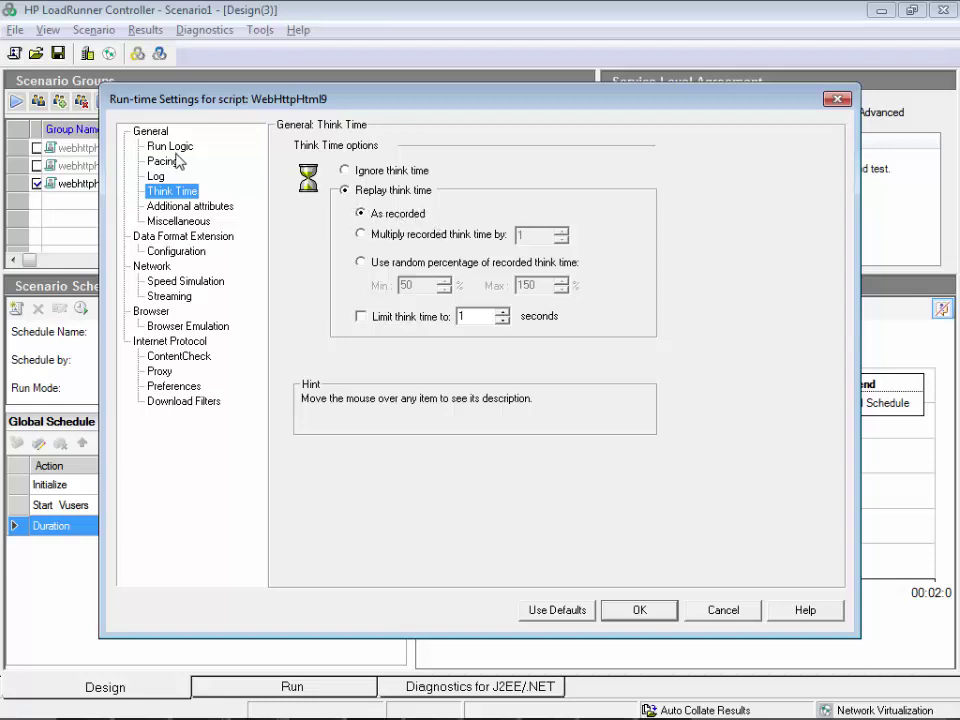
{"action": "left_click", "coordinate": [157, 176]}
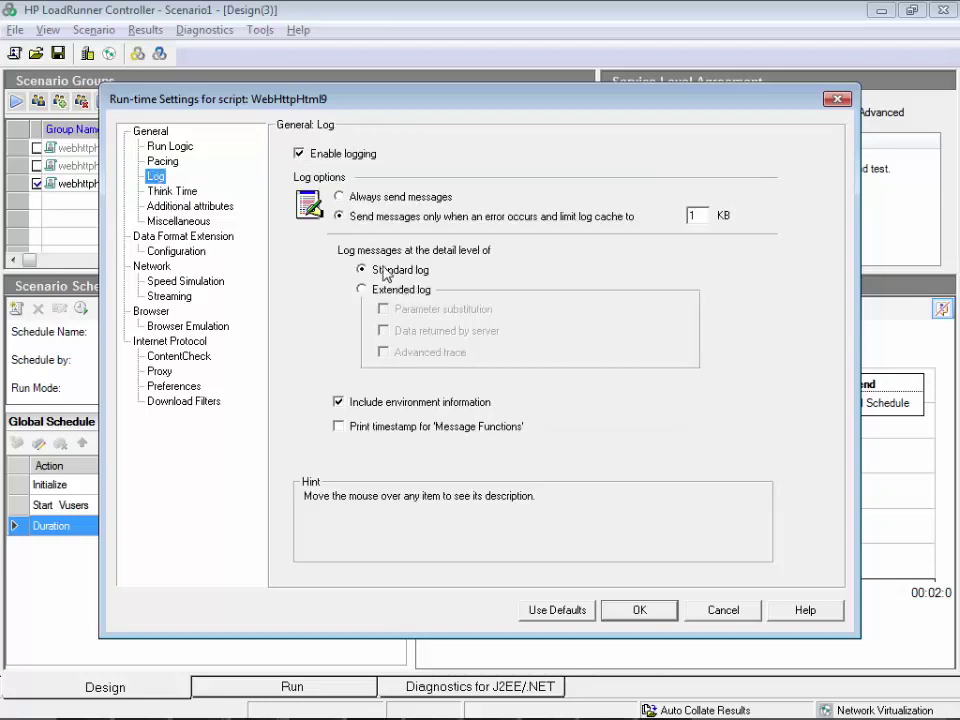
{"action": "left_click", "coordinate": [342, 198]}
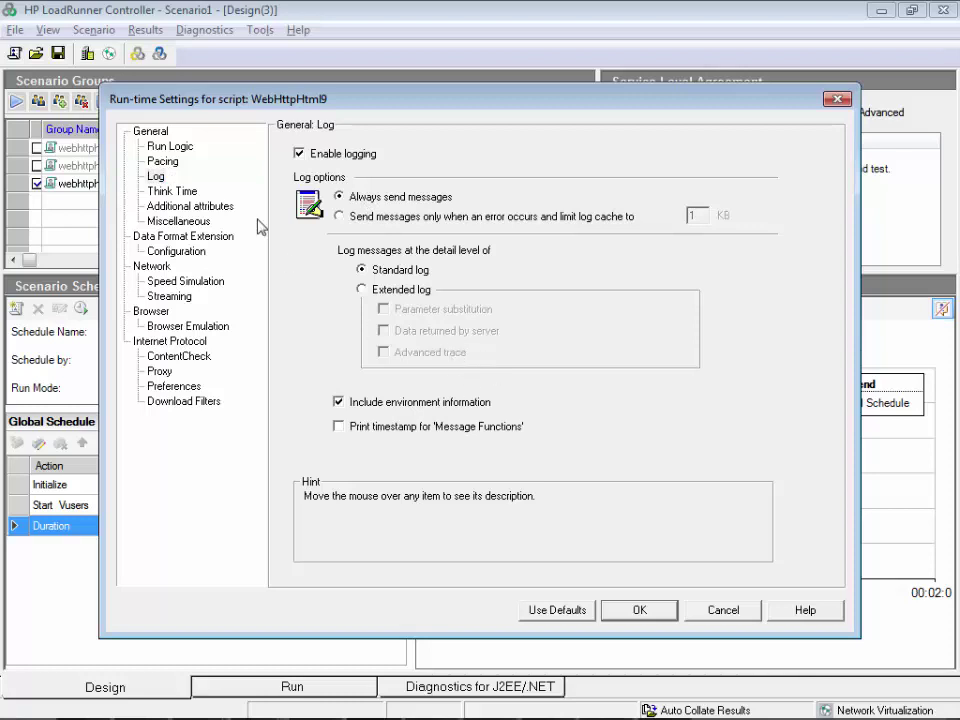
- Set the group's number of iterations to 11 and apply the run-time settings
{"action": "left_click", "coordinate": [168, 146]}
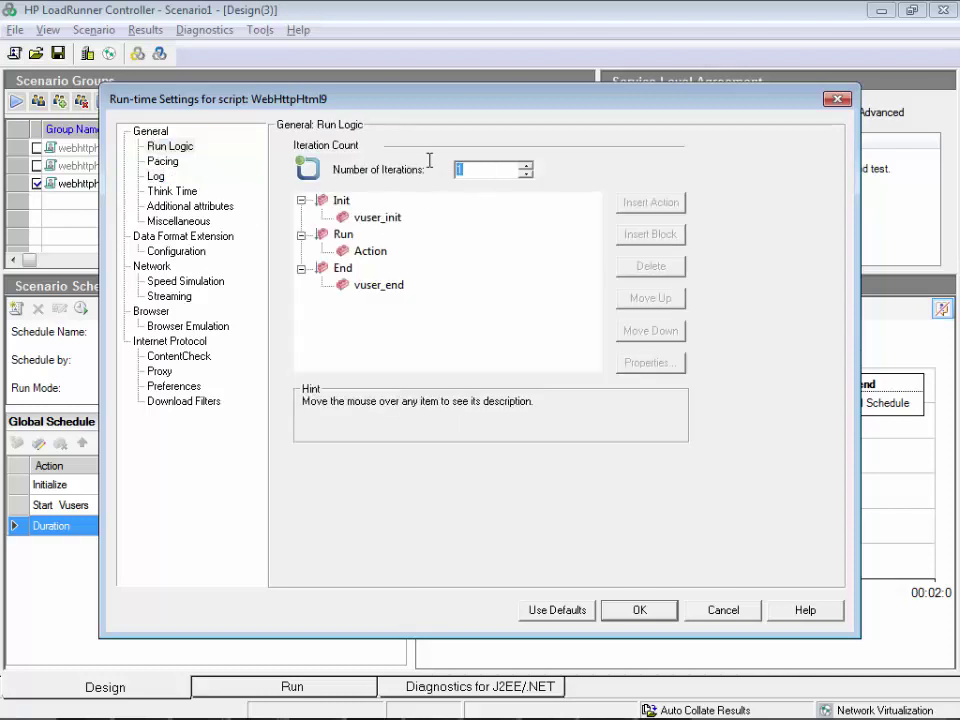
{"action": "type", "text": "1"}
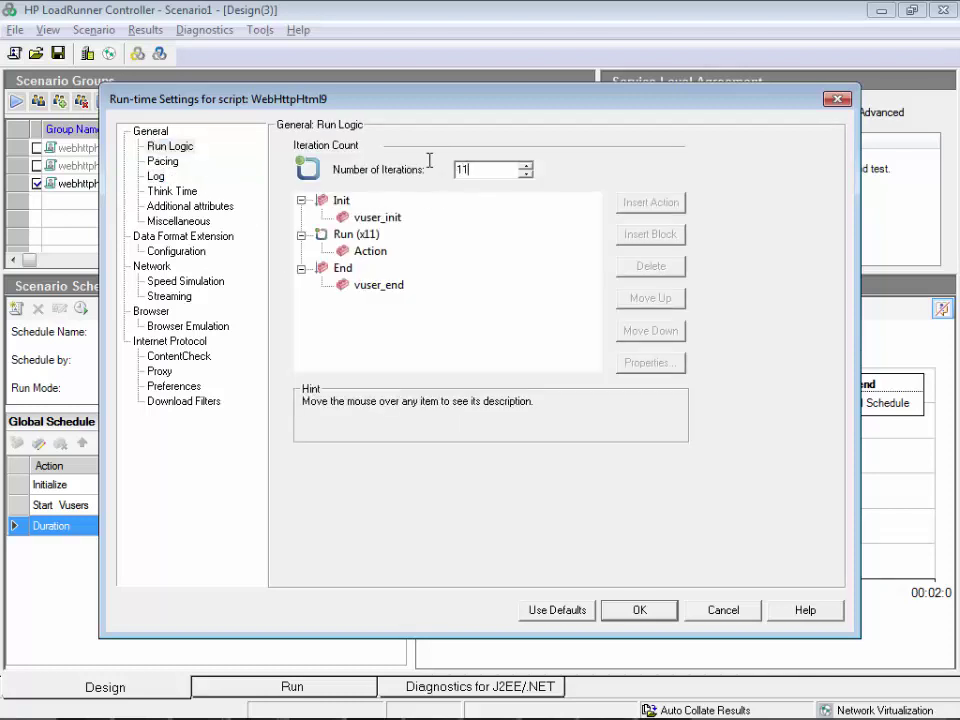
{"action": "left_click", "coordinate": [624, 610]}
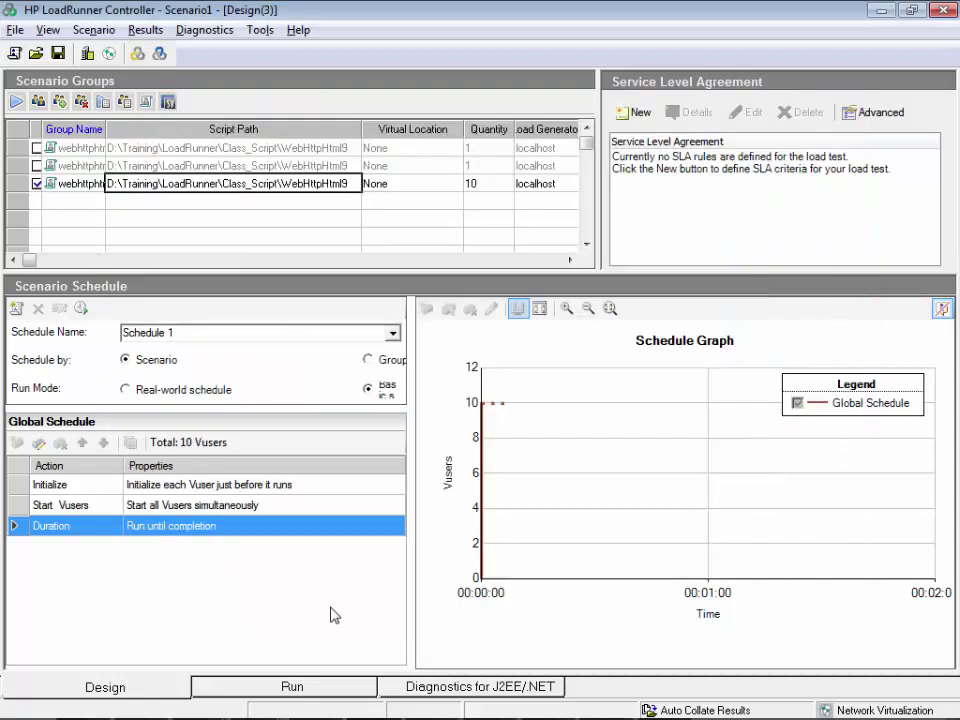
- Set the third group's Vuser quantity to 1 and check the Duration action's options without changing them
{"action": "left_click", "coordinate": [497, 184]}
{"action": "left_click", "coordinate": [490, 184]}
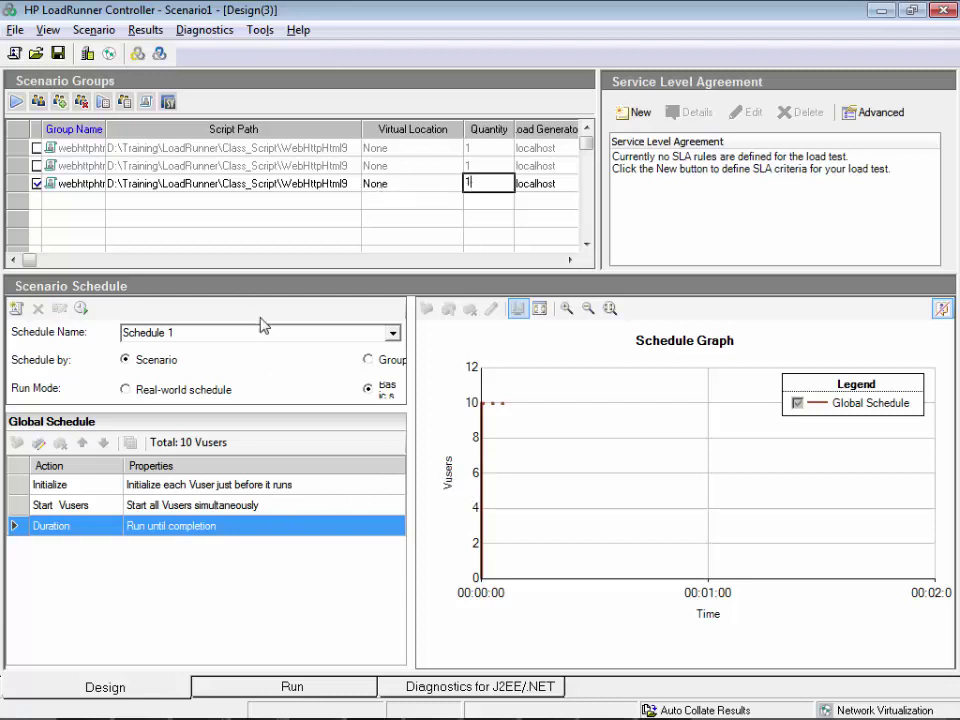
{"action": "double_click", "coordinate": [175, 526]}
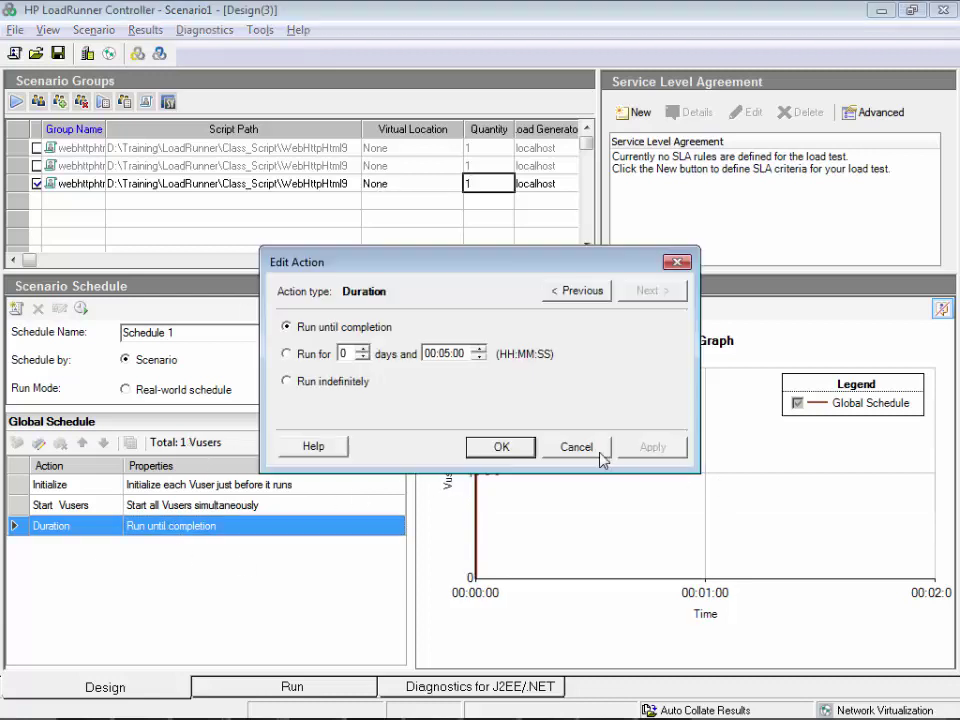
{"action": "left_click", "coordinate": [600, 453]}
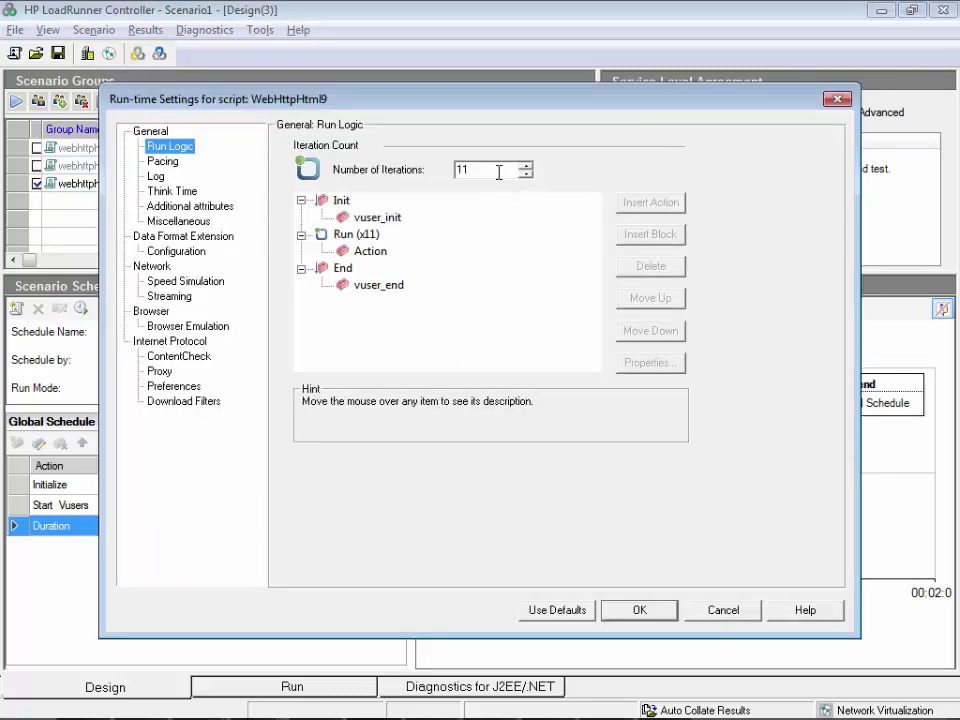
- Set the number of iterations to 4 in the group's run-time settings
{"action": "double_click", "coordinate": [490, 170]}
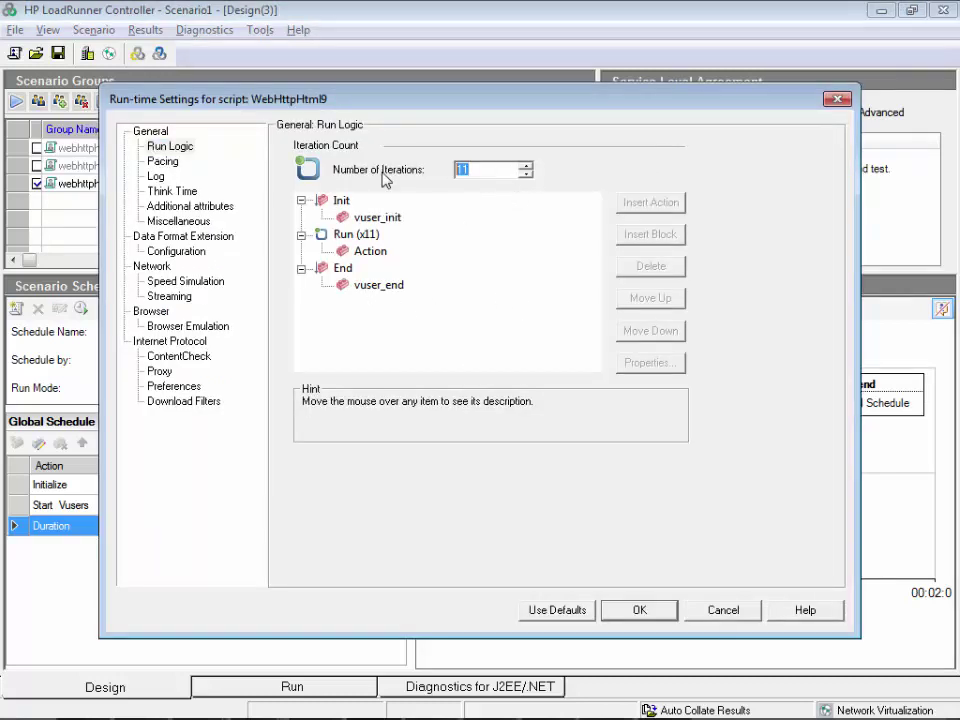
{"action": "type", "text": "4"}
{"action": "left_click", "coordinate": [639, 610]}
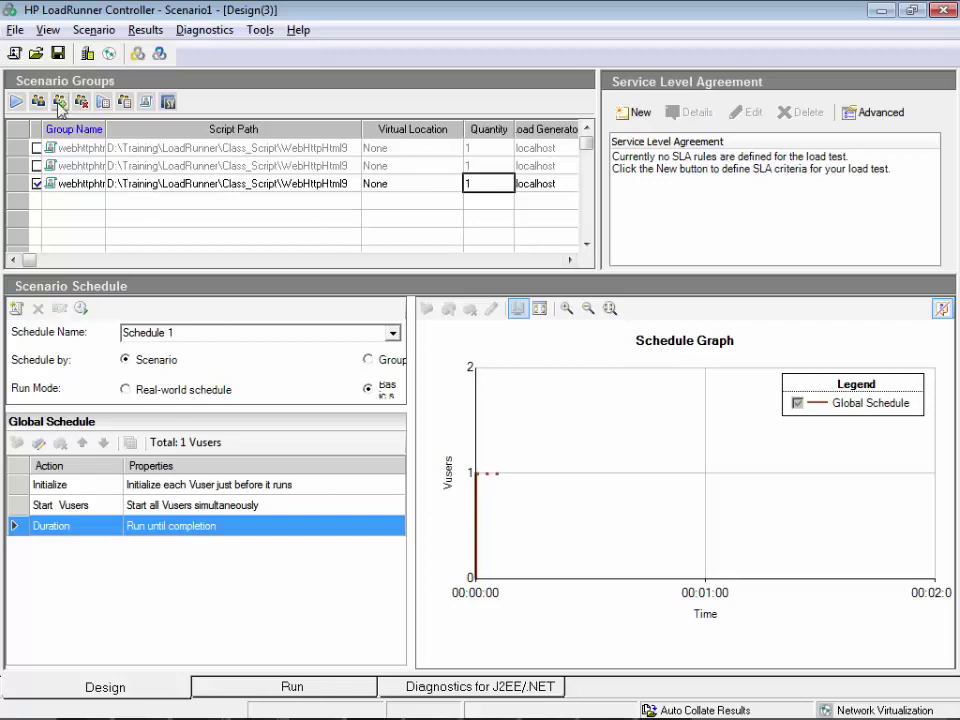
- Start the scenario, declining to overwrite the existing results directory and entering a new results name ending in 8
{"action": "left_click", "coordinate": [15, 102]}
{"action": "left_click", "coordinate": [580, 428]}
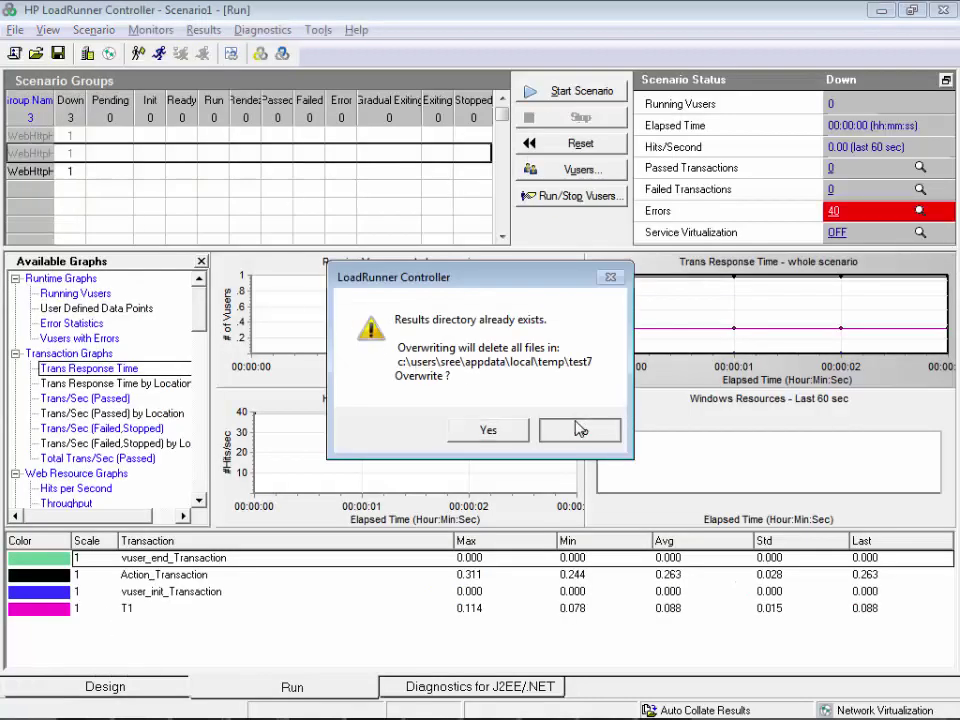
{"action": "left_click", "coordinate": [420, 290]}
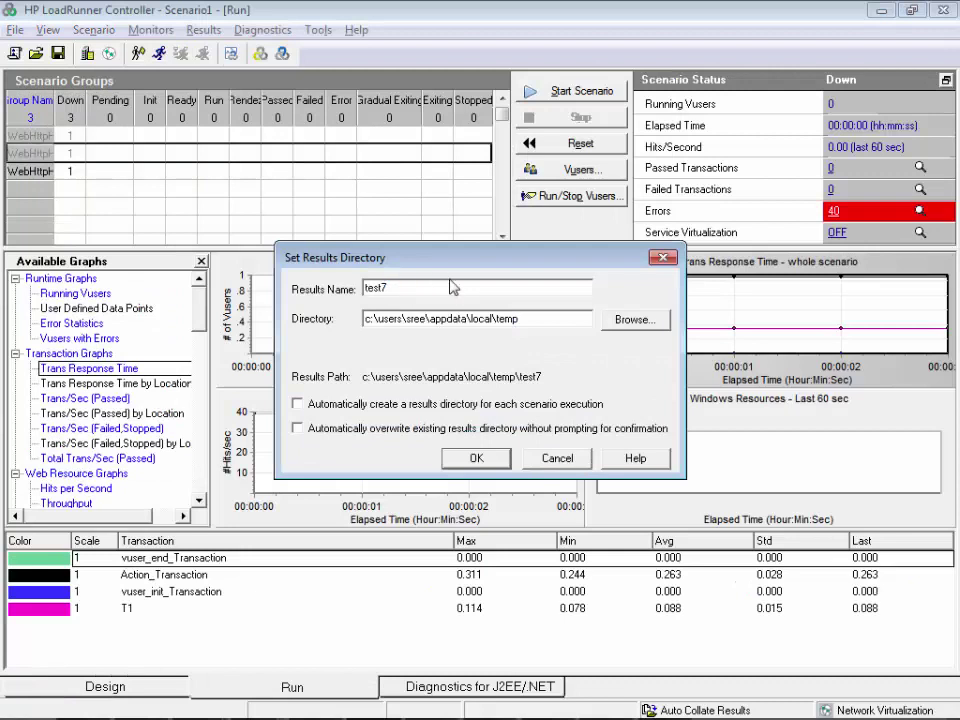
{"action": "type", "text": "8"}
{"action": "left_click", "coordinate": [476, 457]}
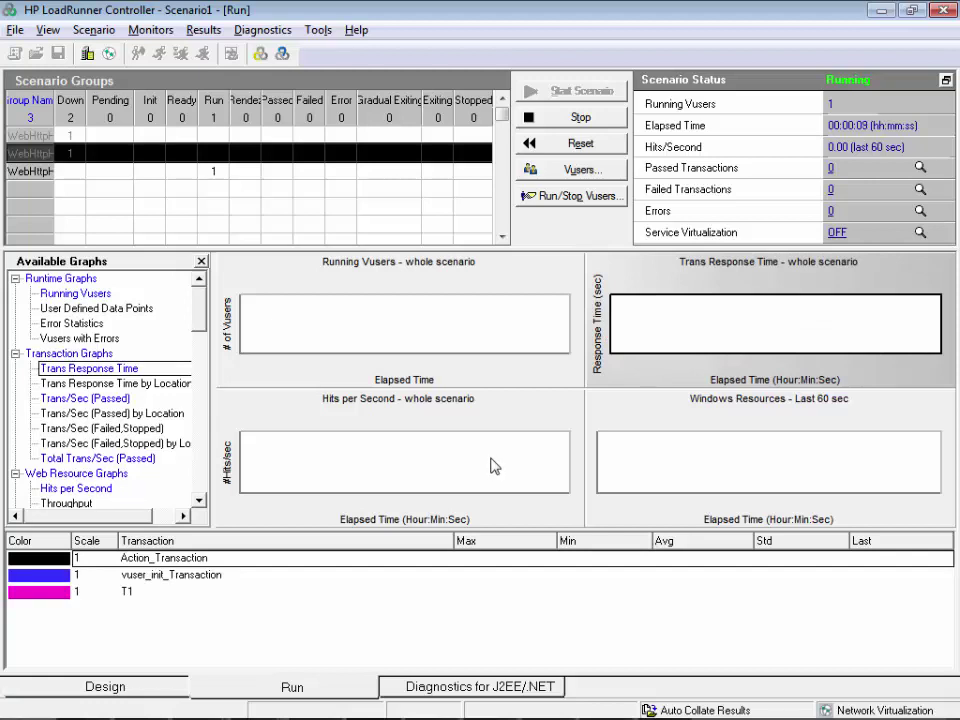
- Open the Vuser list of the running third group to examine its iteration status
{"action": "left_click", "coordinate": [212, 172]}
{"action": "double_click", "coordinate": [212, 171]}
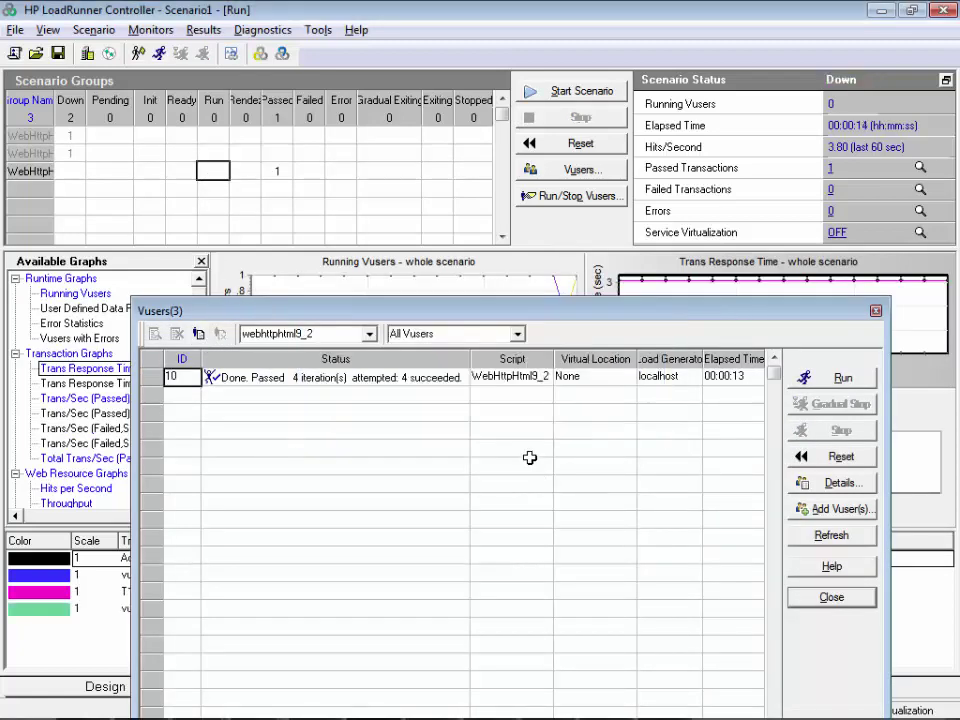
- Close the Vuser list and check the passed count of T1 in the scenario's passed transactions details
{"action": "left_click", "coordinate": [876, 311]}
{"action": "left_click", "coordinate": [833, 168]}
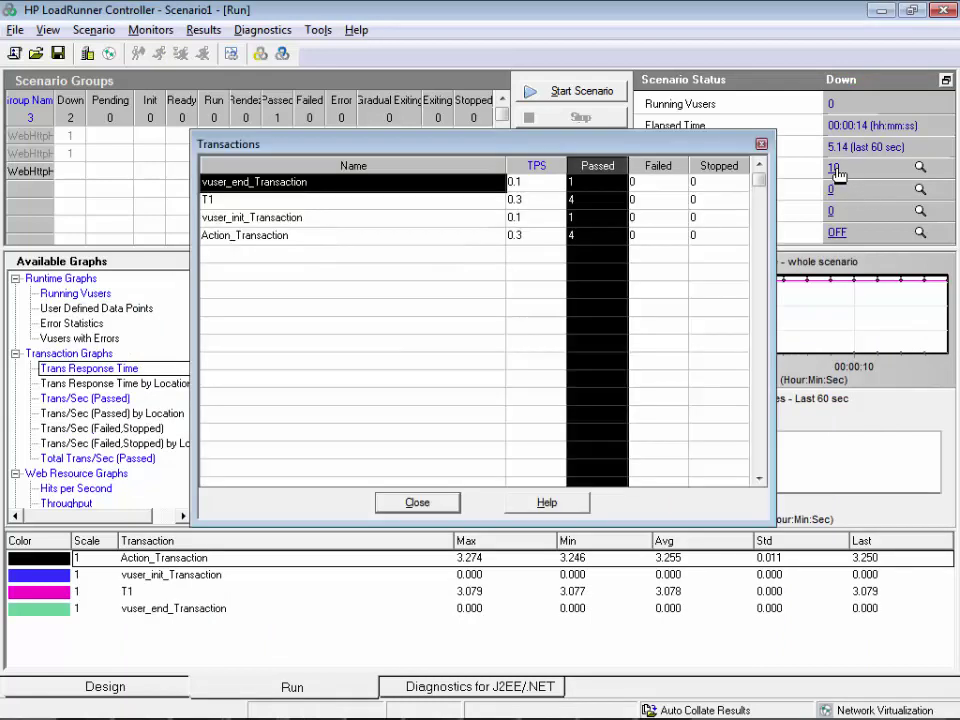
{"action": "left_click", "coordinate": [214, 201]}
{"action": "left_click", "coordinate": [583, 200]}
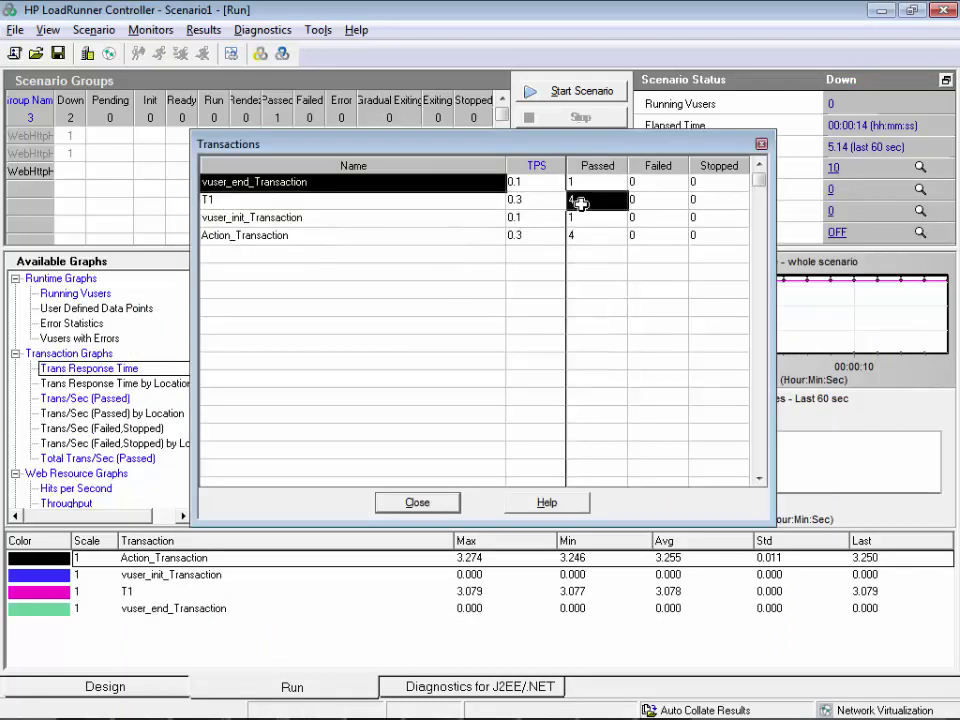
{"action": "left_click", "coordinate": [219, 200]}
{"action": "left_click", "coordinate": [577, 200]}
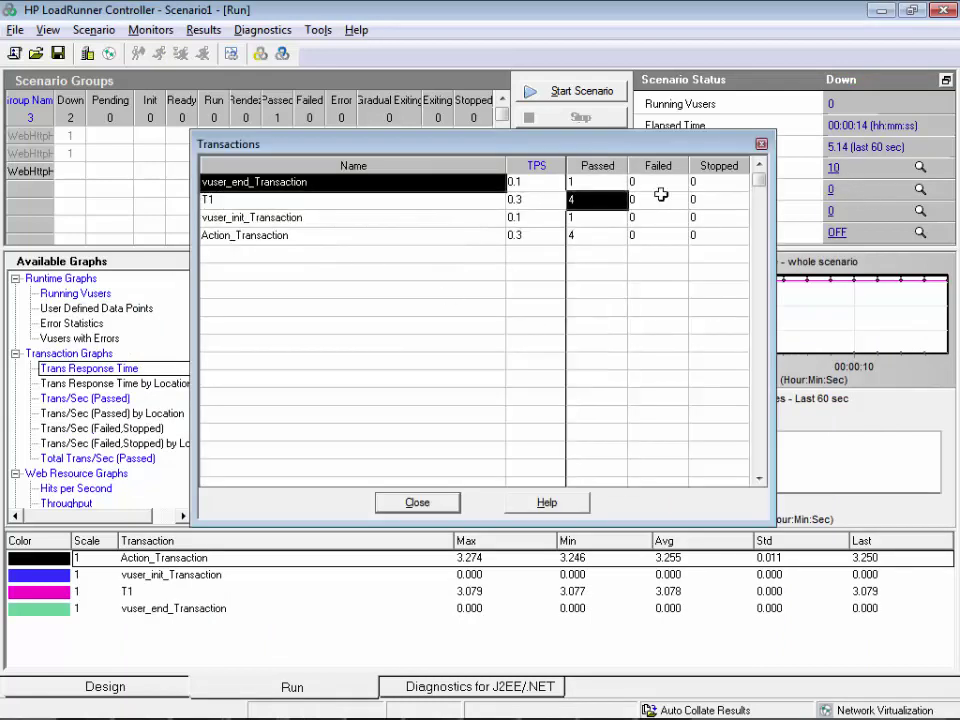
{"action": "left_click", "coordinate": [761, 144]}
{"action": "left_click", "coordinate": [276, 170]}
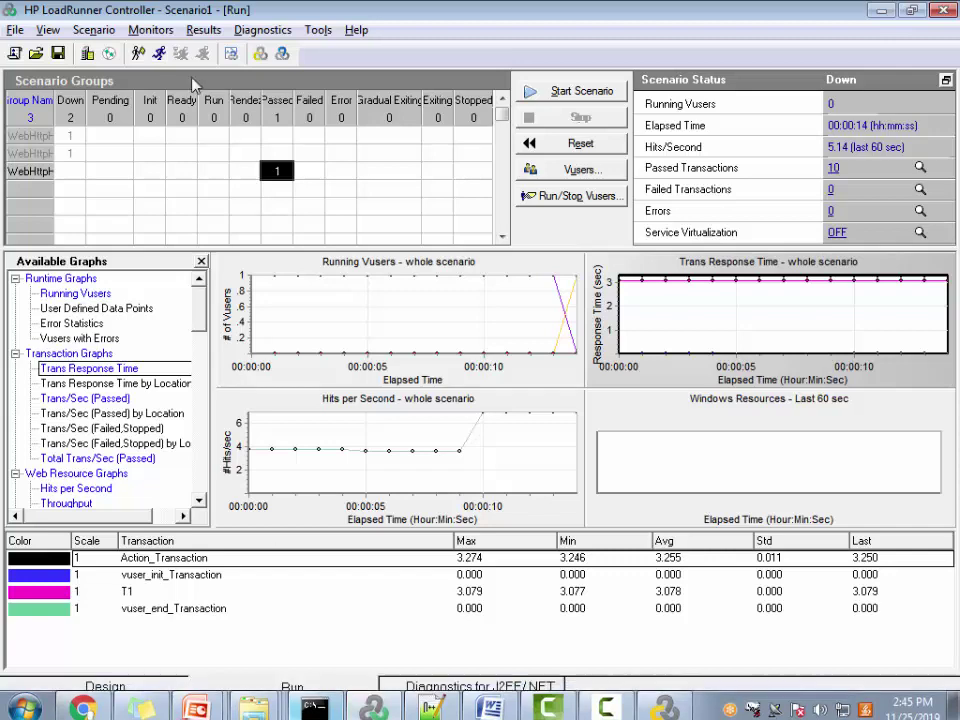
- Check the results name and directory in the scenario's results settings
{"action": "left_click", "coordinate": [203, 29]}
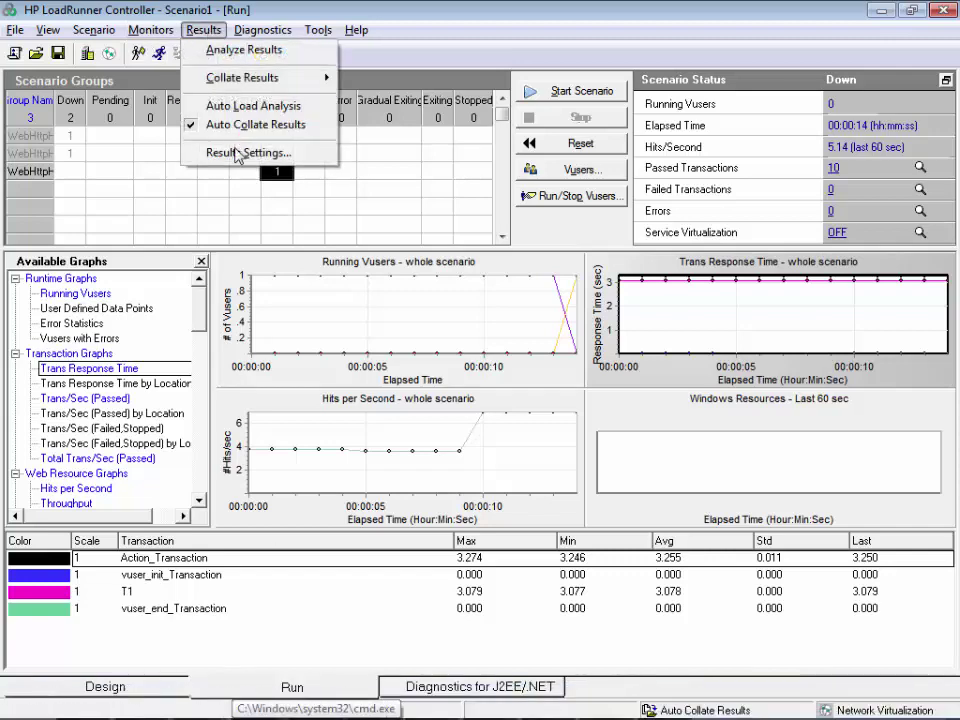
{"action": "left_click", "coordinate": [237, 153]}
{"action": "type", "text": "test8"}
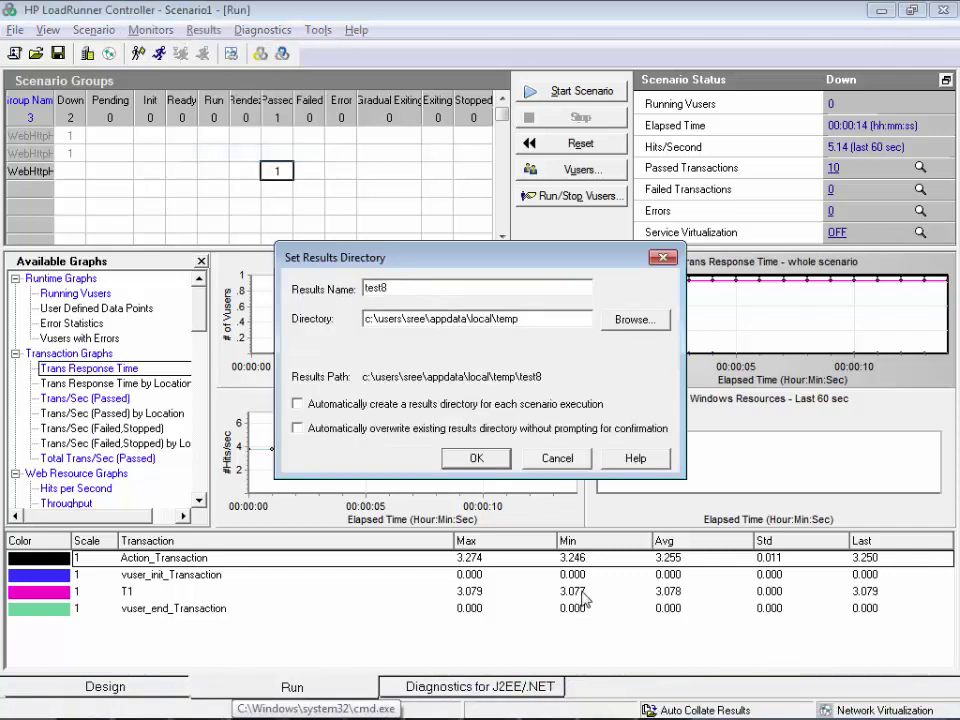
{"action": "key", "text": "Return"}
- Switch to the Temp folder in Windows Explorer and open the test8 results folder
{"action": "mouse_move", "coordinate": [254, 700]}
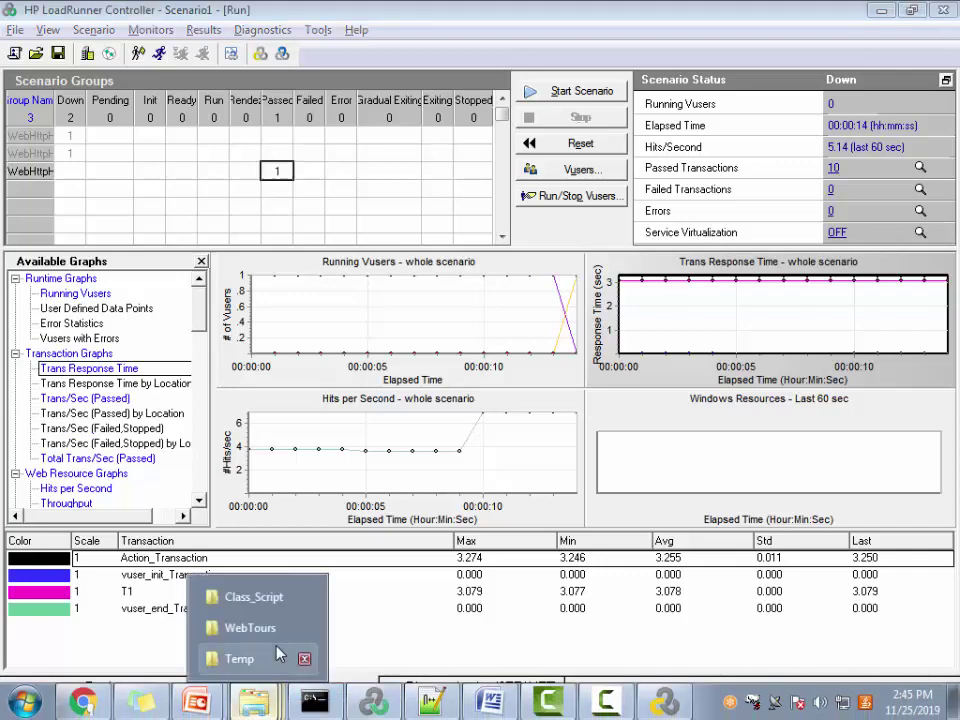
{"action": "left_click", "coordinate": [240, 658]}
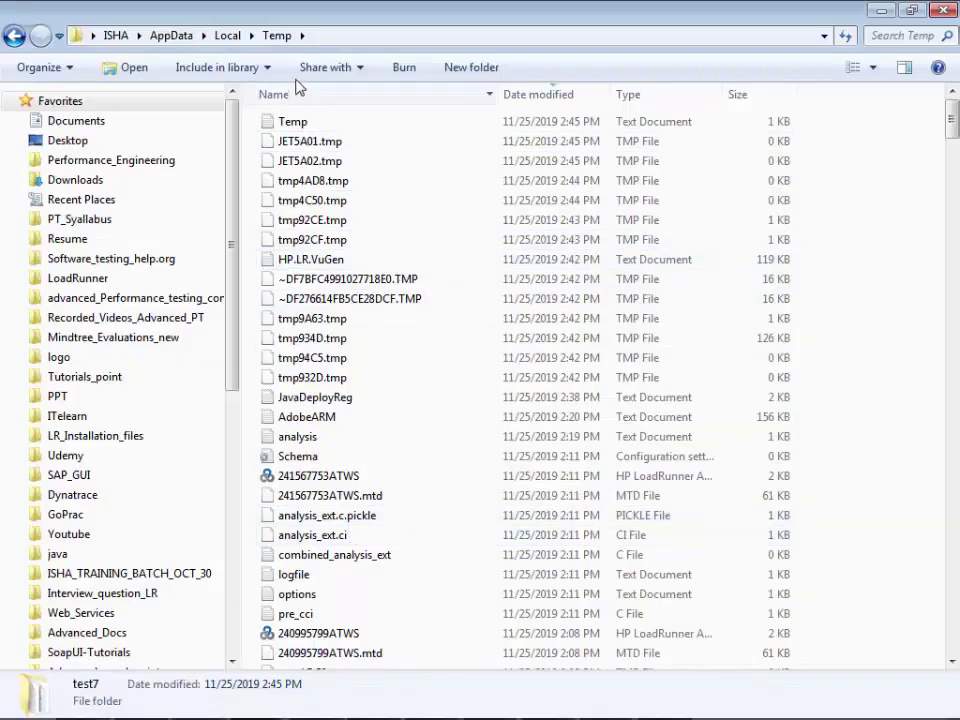
{"action": "key", "text": "Down"}
{"action": "key", "text": "Down"}
{"action": "key", "text": "Down"}
{"action": "key", "text": "Down"}
{"action": "key", "text": "Down"}
{"action": "key", "text": "Down"}
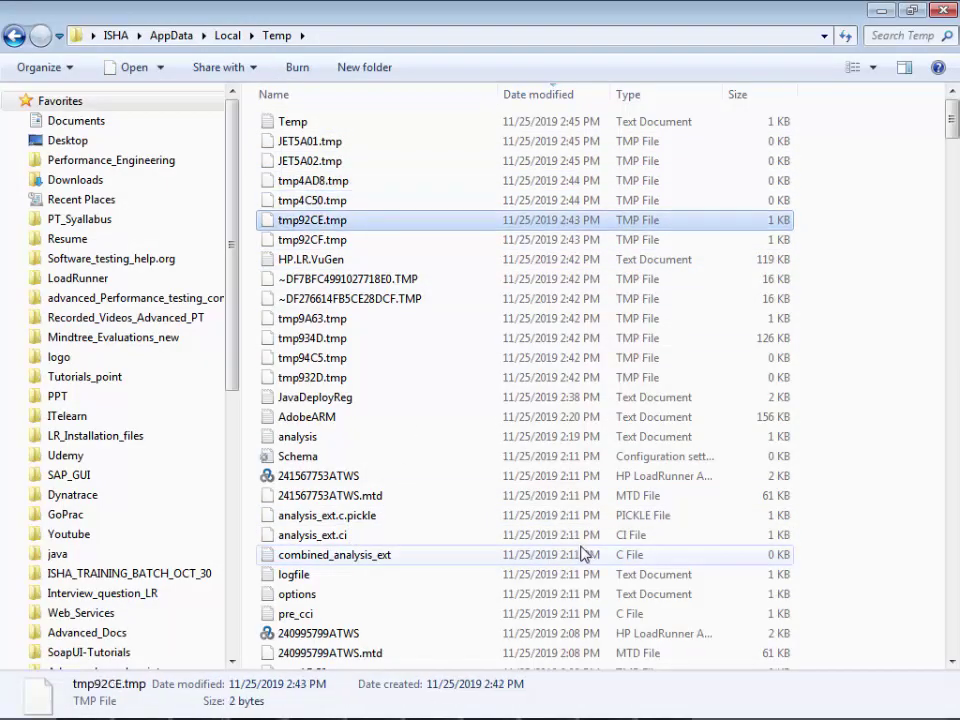
{"action": "key", "text": "Down"}
{"action": "scroll", "coordinate": [493, 461], "scroll_direction": "down", "scroll_amount": 20}
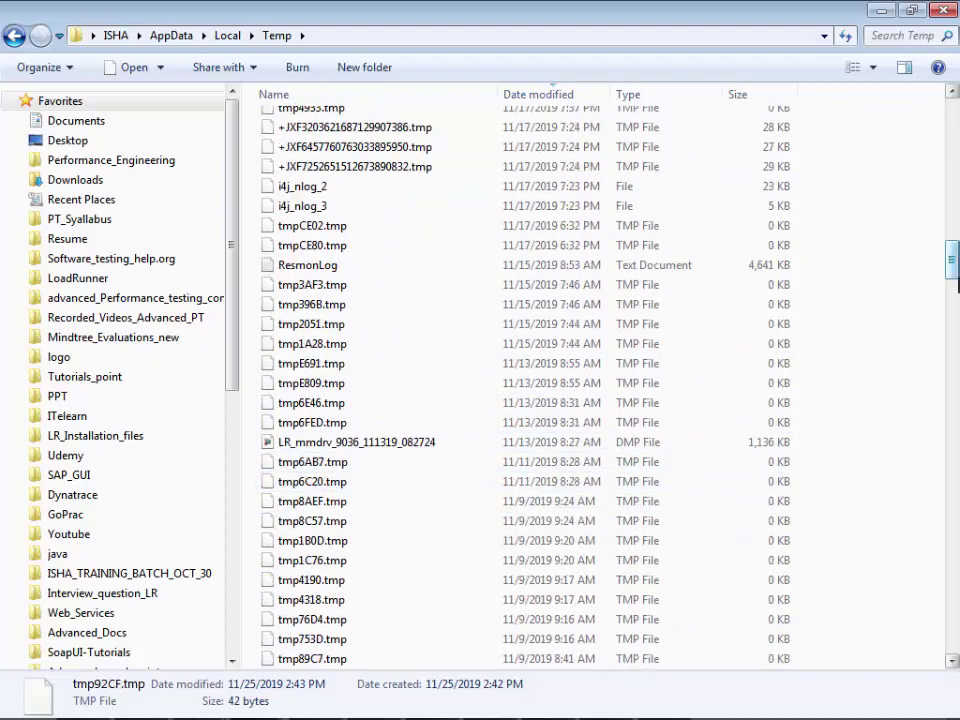
{"action": "scroll", "coordinate": [500, 380], "scroll_direction": "down", "scroll_amount": 15}
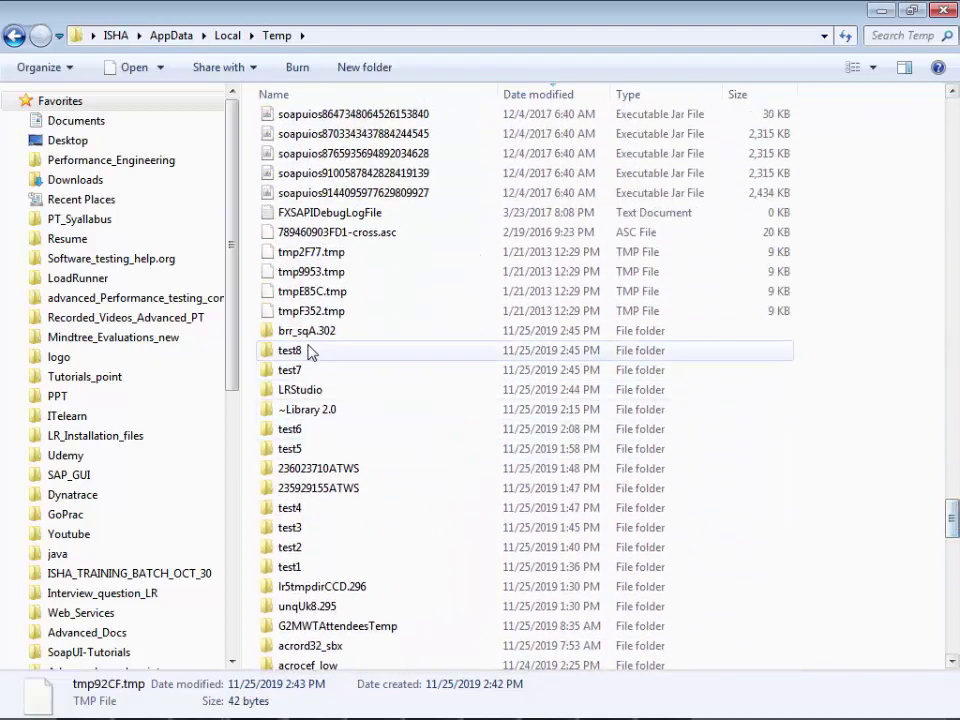
{"action": "double_click", "coordinate": [330, 356]}
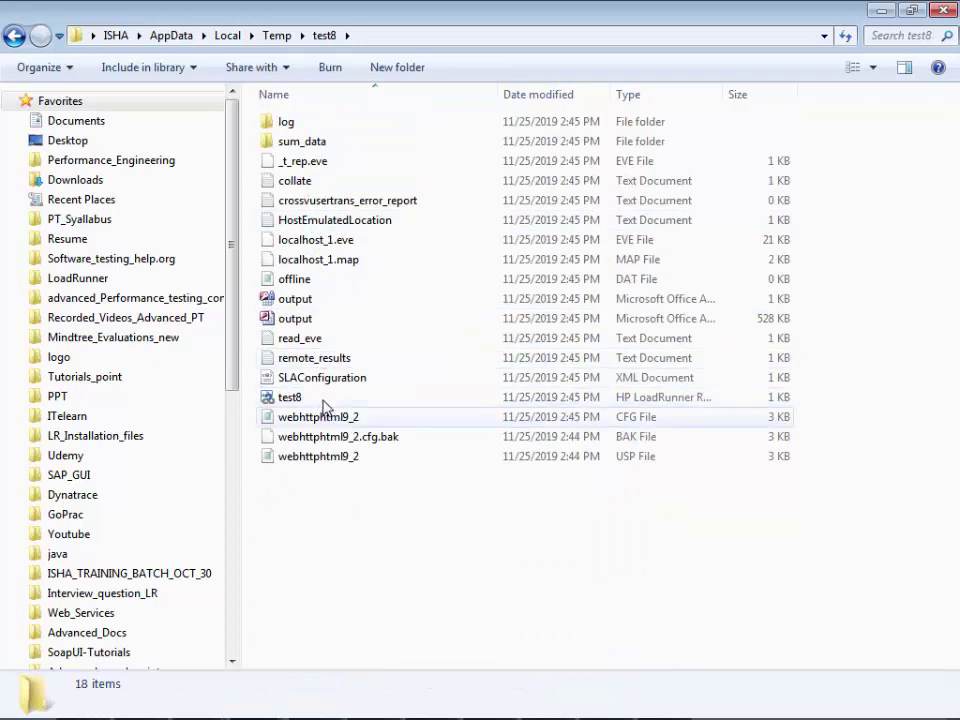
- Open the test8 results file in LoadRunner Analysis, dismiss the warning and display the Summary Report
{"action": "double_click", "coordinate": [325, 400]}
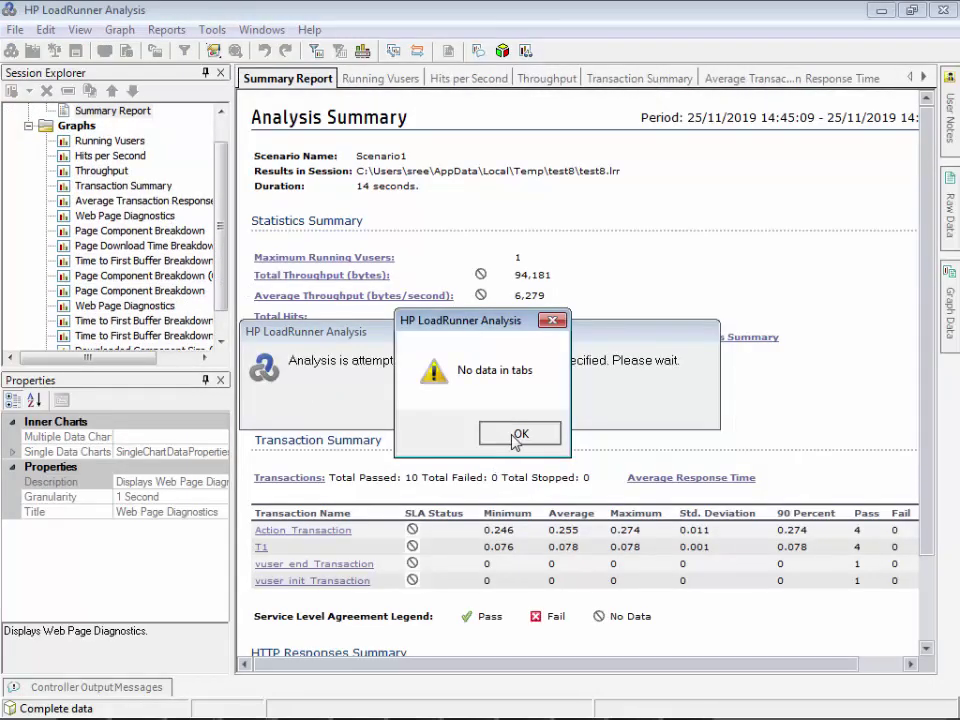
{"action": "left_click", "coordinate": [521, 434]}
{"action": "scroll", "coordinate": [222, 232], "scroll_direction": "up", "scroll_amount": 1}
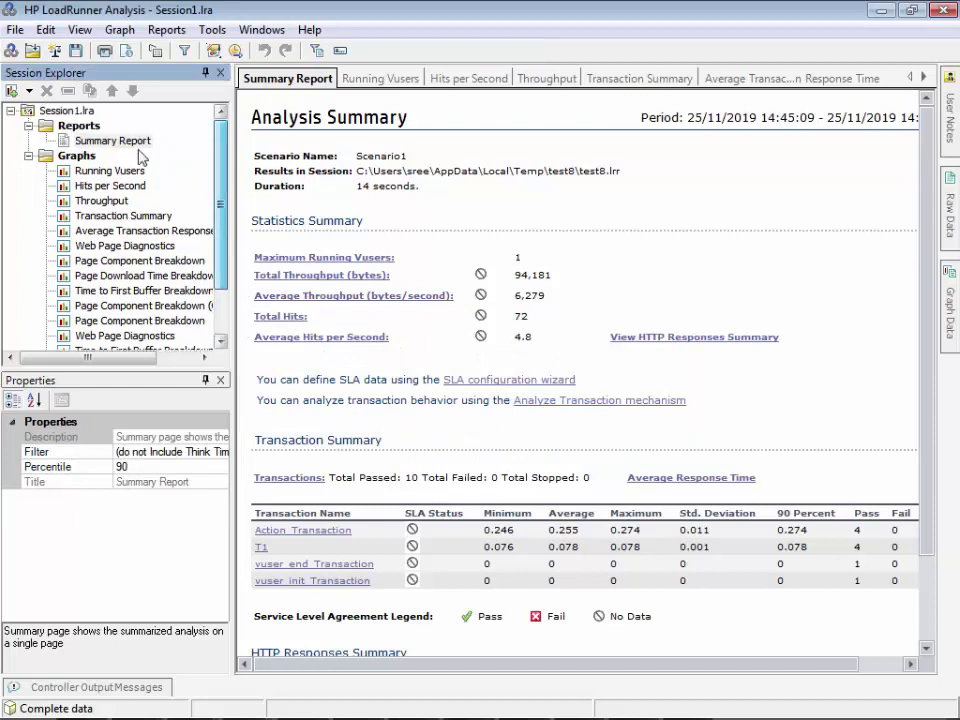
{"action": "left_click", "coordinate": [113, 141]}
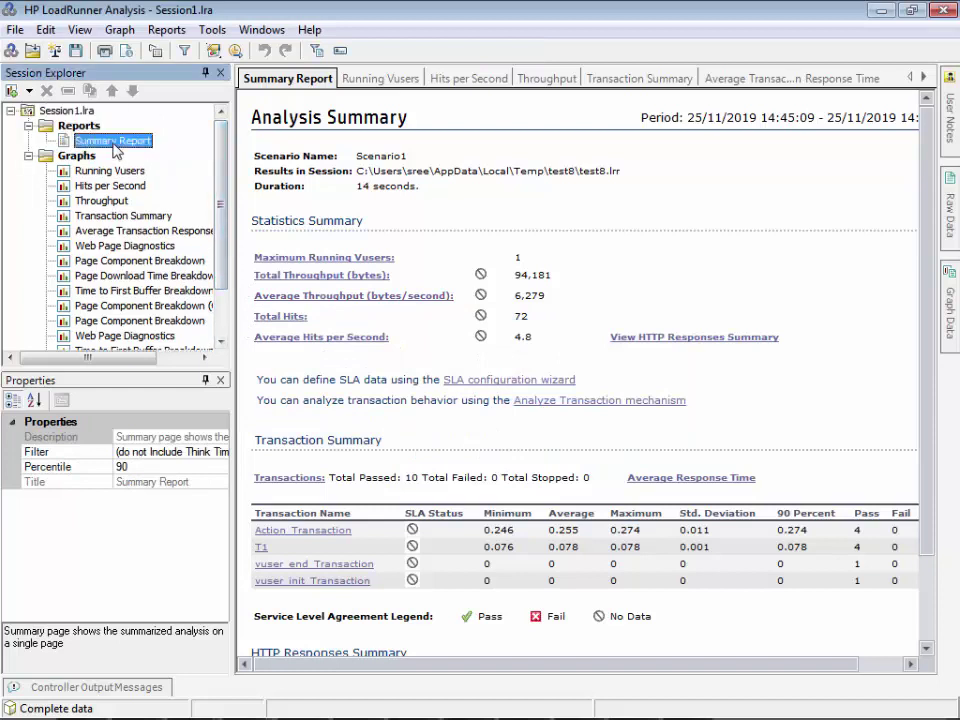
- Examine T1's 90 Percent, minimum, average and maximum response times in the Transaction Summary
{"action": "left_click", "coordinate": [790, 546]}
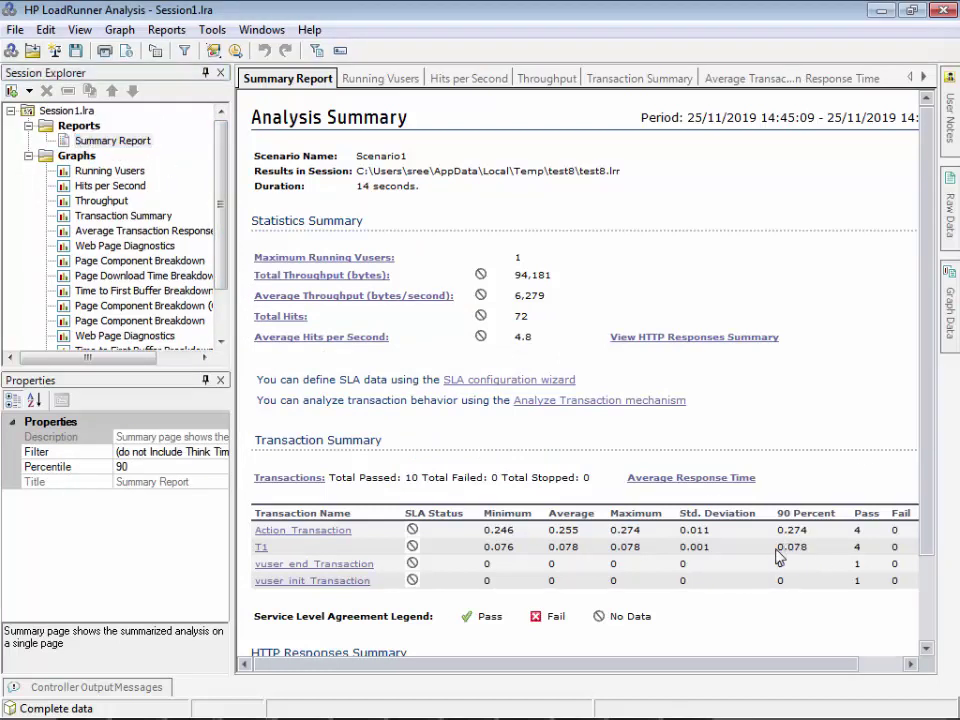
{"action": "double_click", "coordinate": [790, 546]}
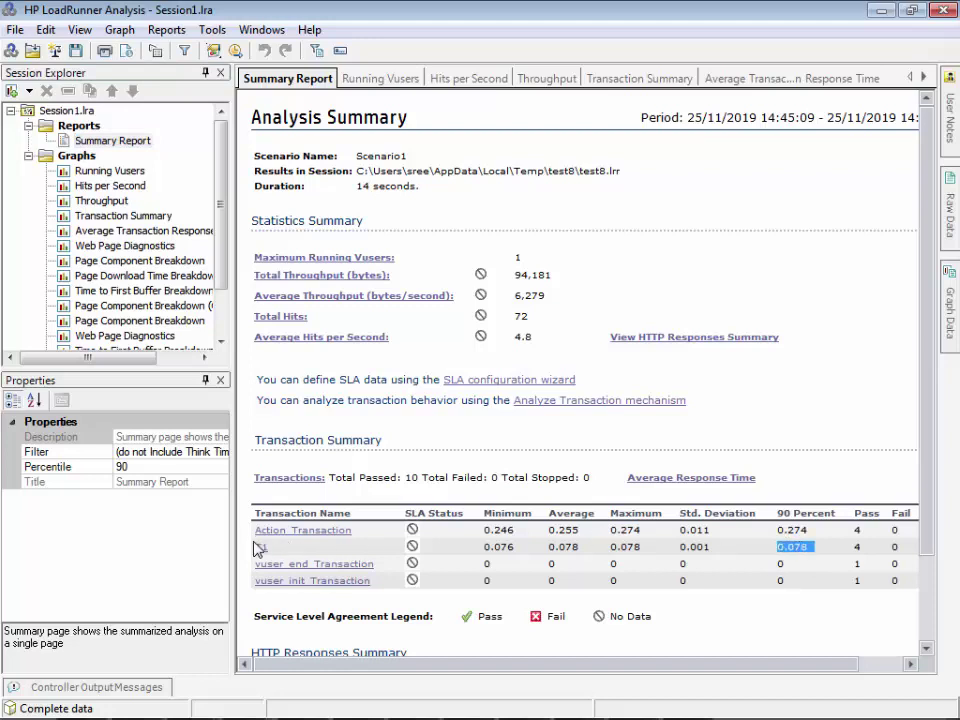
{"action": "left_click_drag", "start_coordinate": [489, 545], "coordinate": [650, 553]}
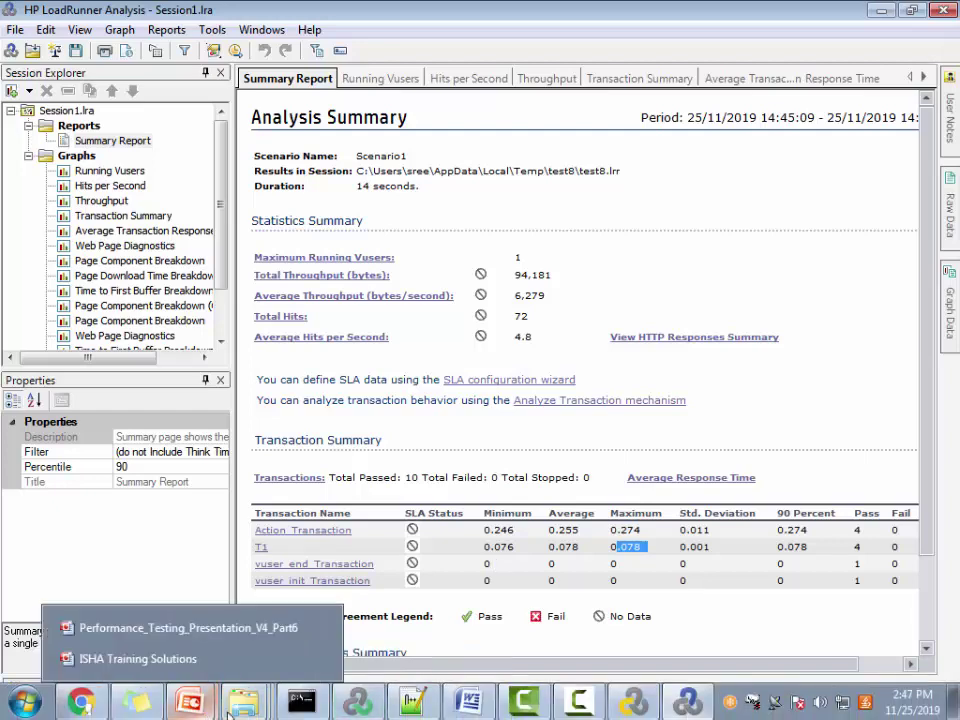
- Switch to Notepad++ and add the answer NO below the think time question in the new 3 notes
{"action": "left_click", "coordinate": [232, 697]}
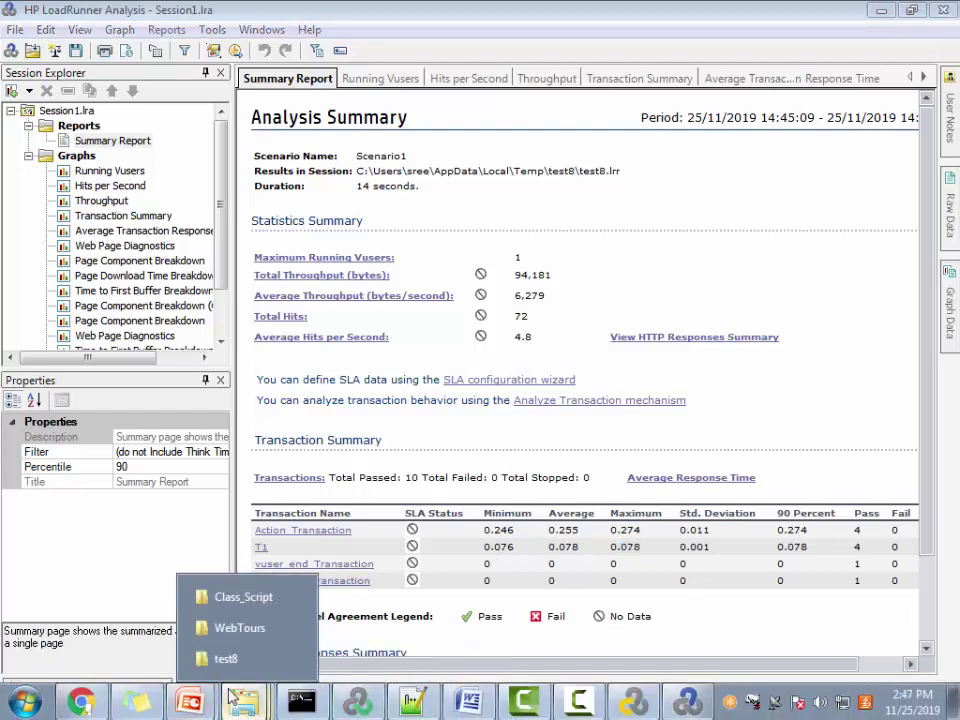
{"action": "left_click", "coordinate": [410, 700]}
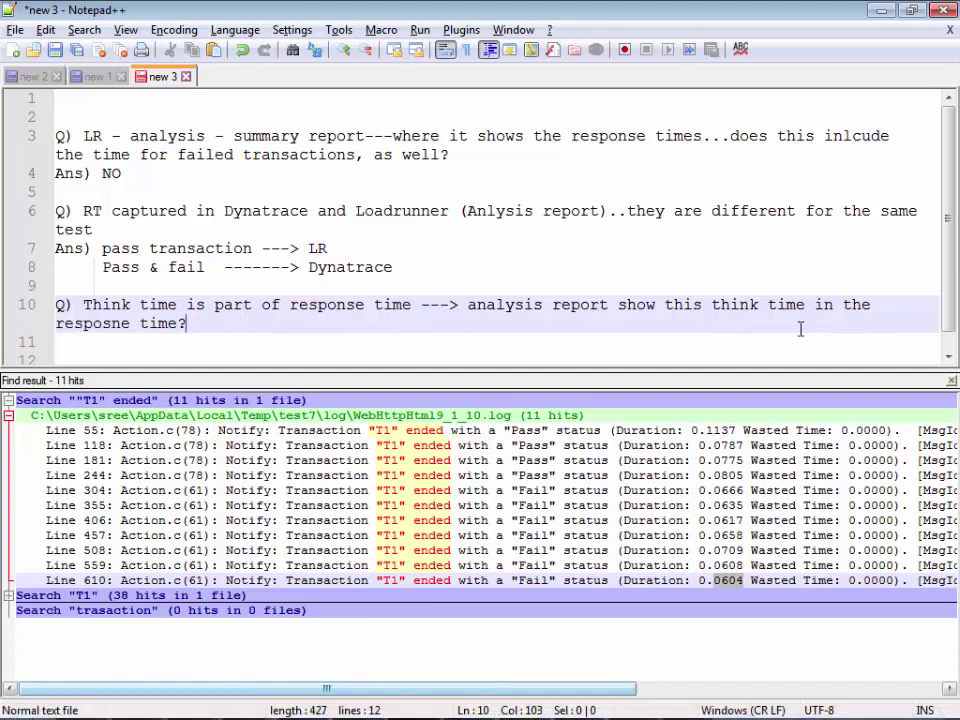
{"action": "key", "text": "Return"}
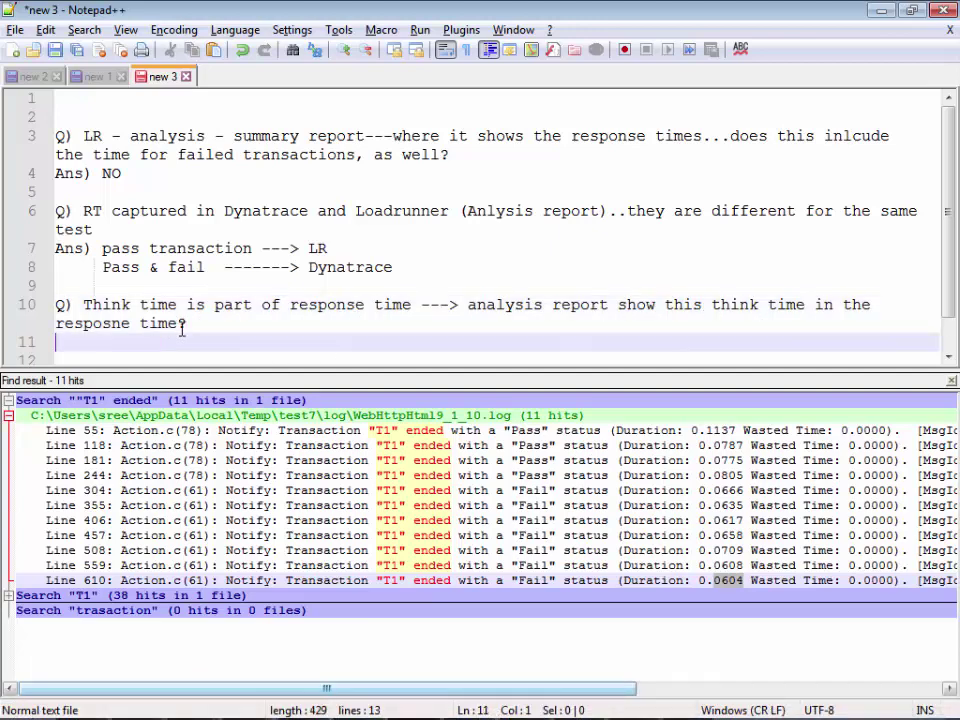
{"action": "type", "text": "No"}
{"action": "key", "text": "Return"}
{"action": "key", "text": "Return"}
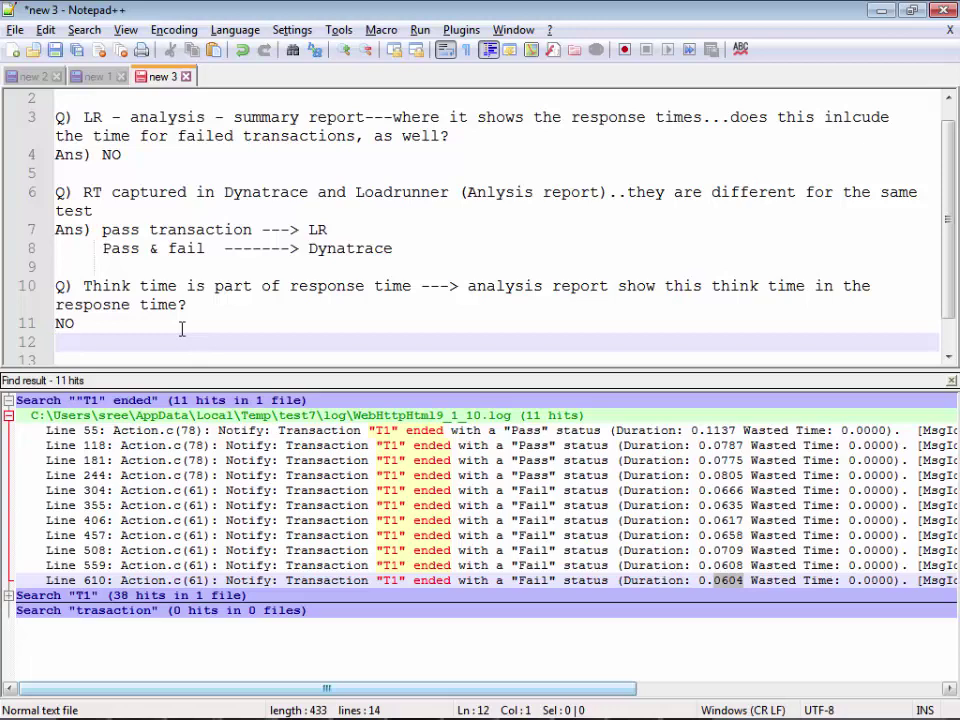
- Open the WebHttpHtml9_2_10 log from the test8 results' log folder in Notepad++
{"action": "mouse_move", "coordinate": [458, 704]}
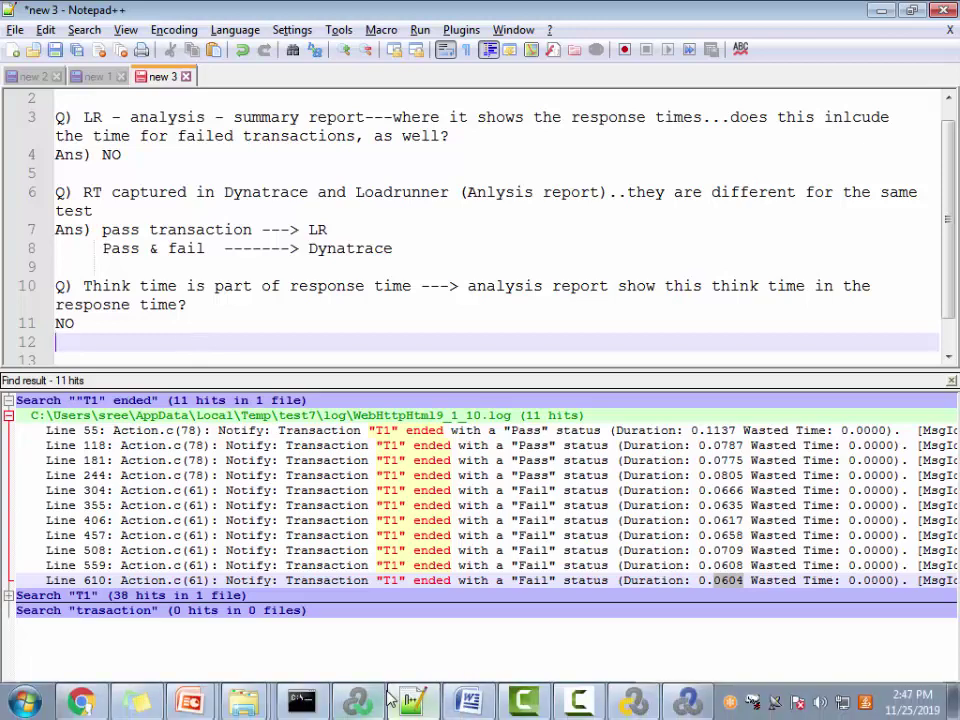
{"action": "mouse_move", "coordinate": [243, 702]}
{"action": "left_click", "coordinate": [247, 661]}
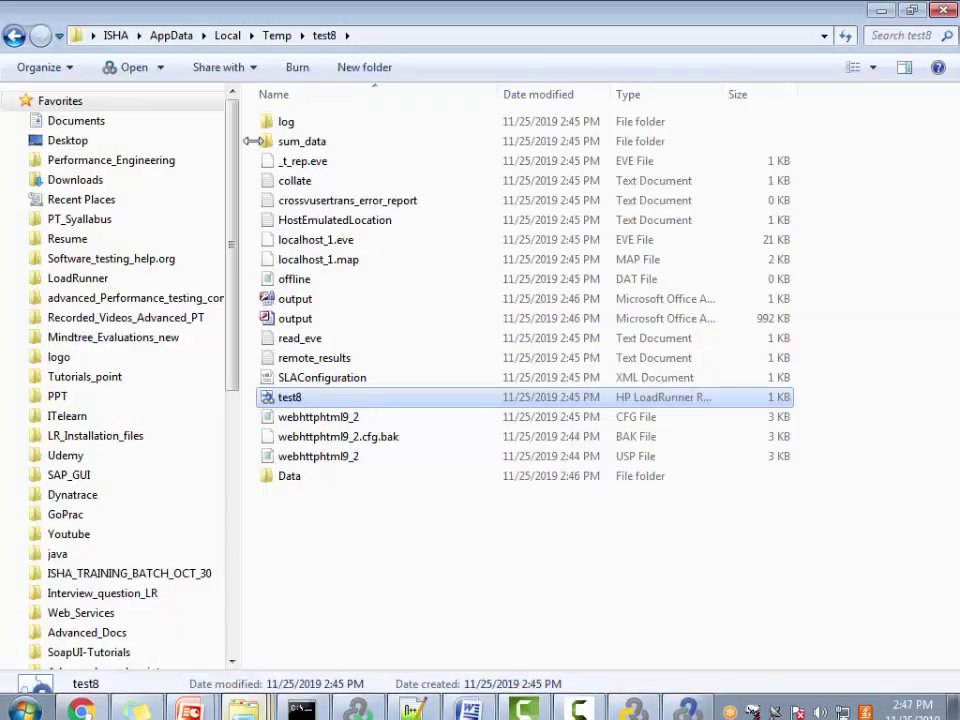
{"action": "double_click", "coordinate": [300, 126]}
{"action": "left_click", "coordinate": [357, 135]}
{"action": "right_click", "coordinate": [357, 135]}
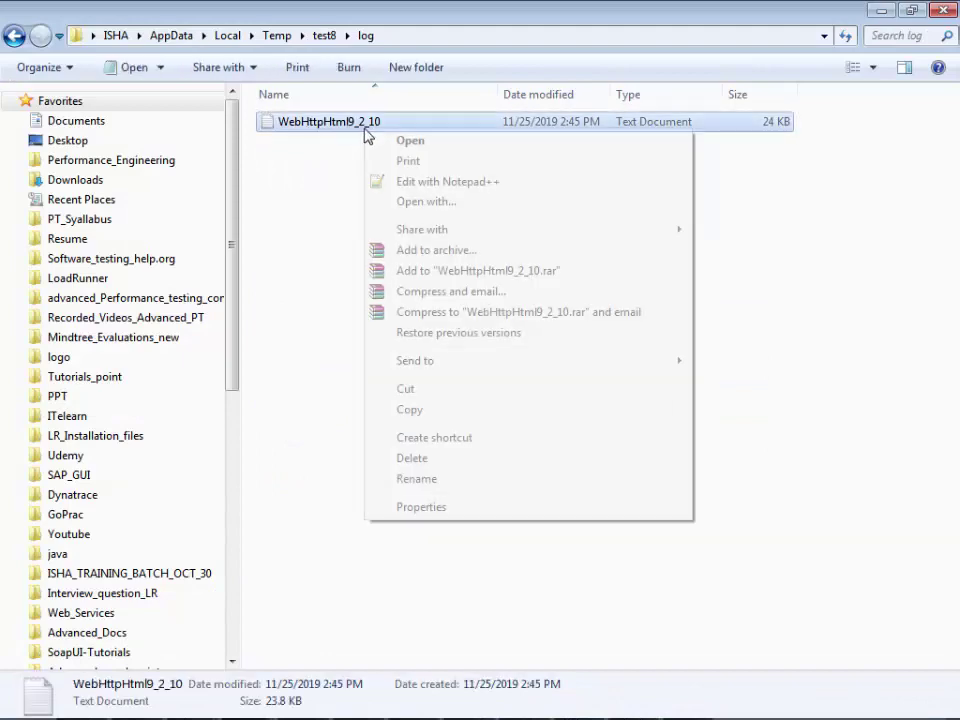
{"action": "left_click", "coordinate": [350, 182]}
- Clear all the earlier searches from the find results list
{"action": "left_click", "coordinate": [283, 550]}
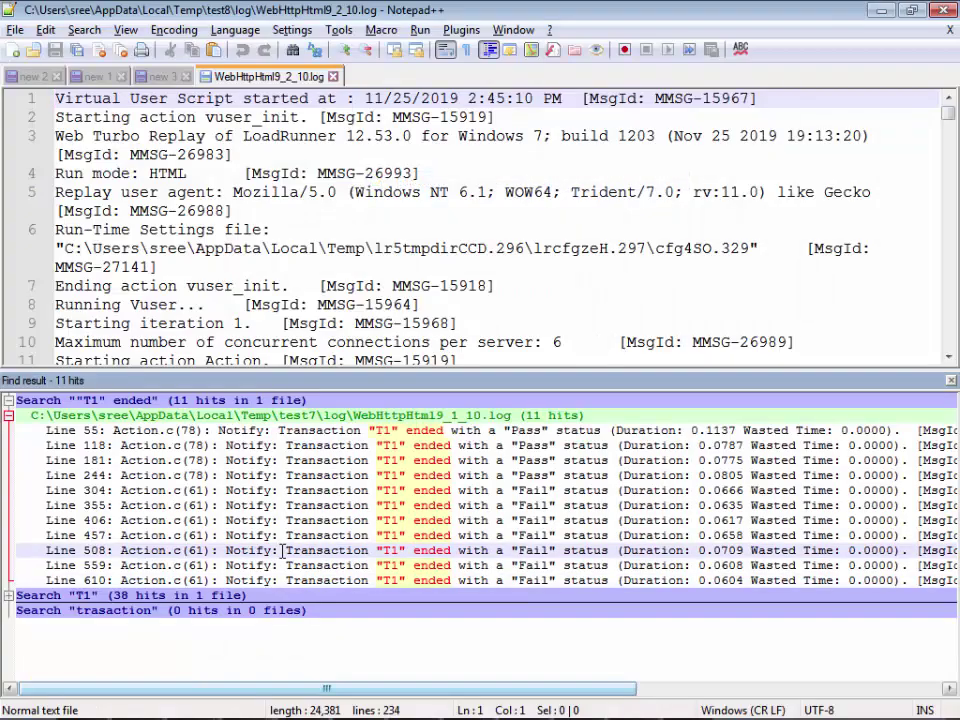
{"action": "key", "text": "Delete"}
{"action": "key", "text": "Delete"}
{"action": "key", "text": "Delete"}
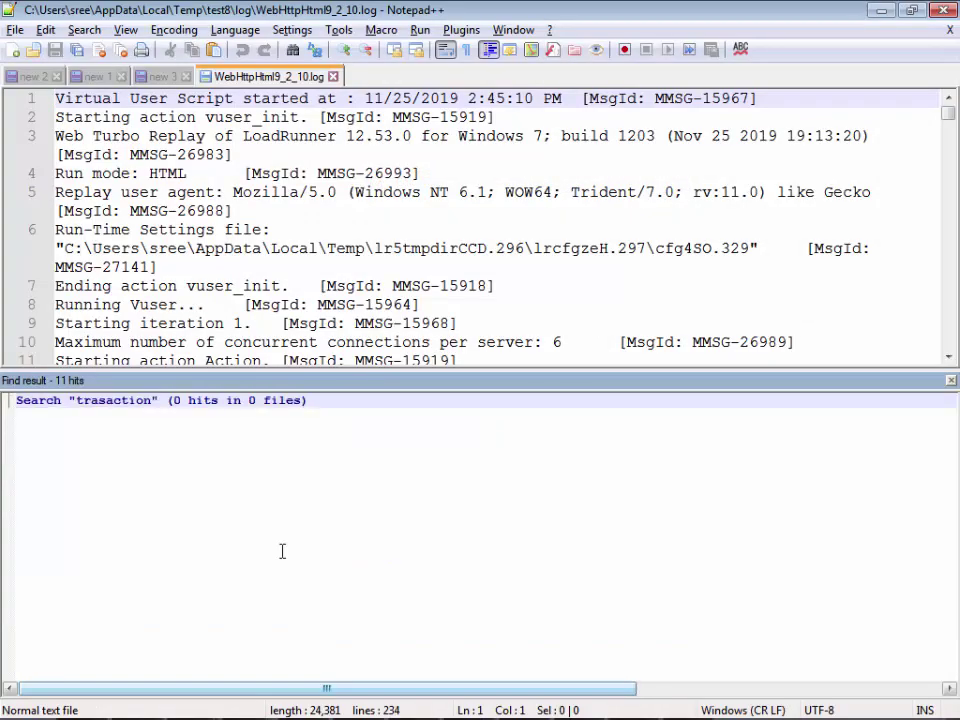
- Find all occurrences of T in the WebHttpHtml9_2_10 log
{"action": "left_click", "coordinate": [261, 136]}
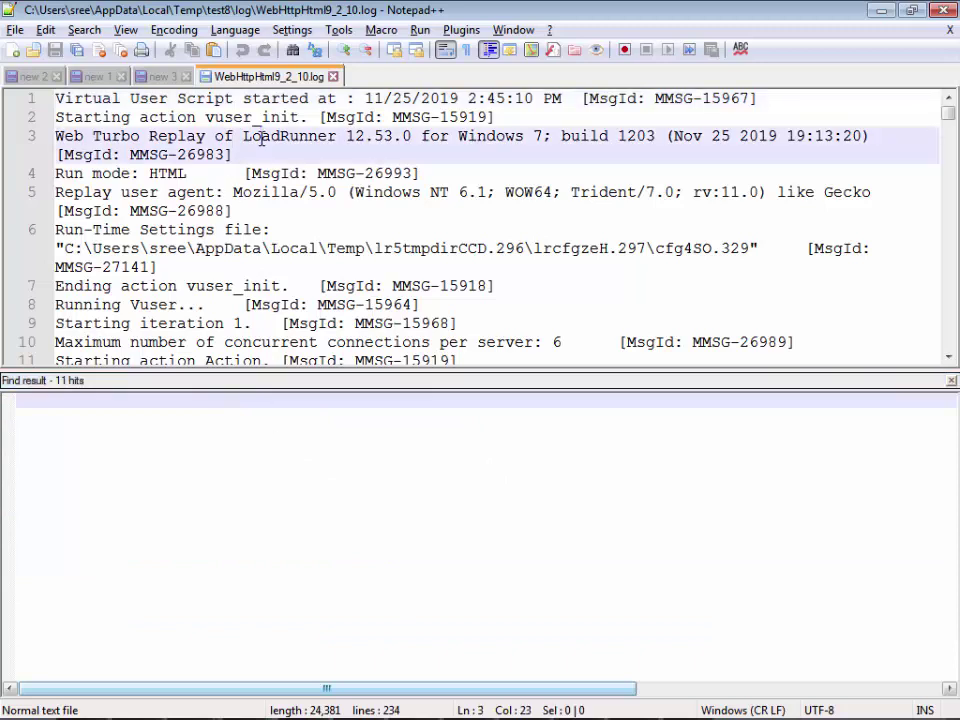
{"action": "double_click", "coordinate": [261, 136]}
{"action": "key", "text": "ctrl+f"}
{"action": "type", "text": "T"}
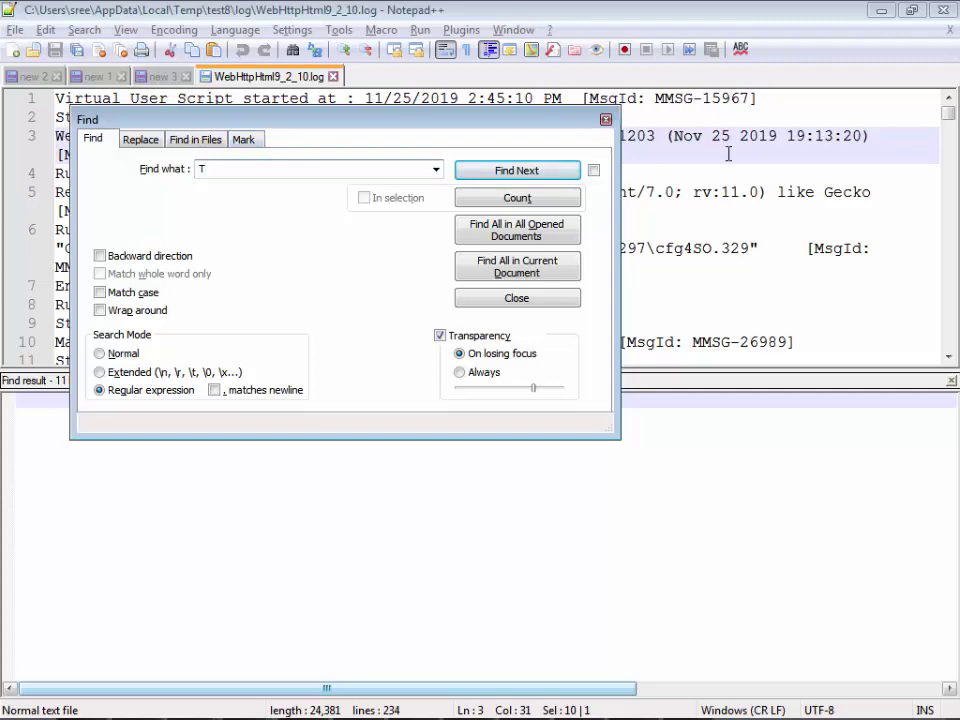
{"action": "left_click", "coordinate": [547, 272]}
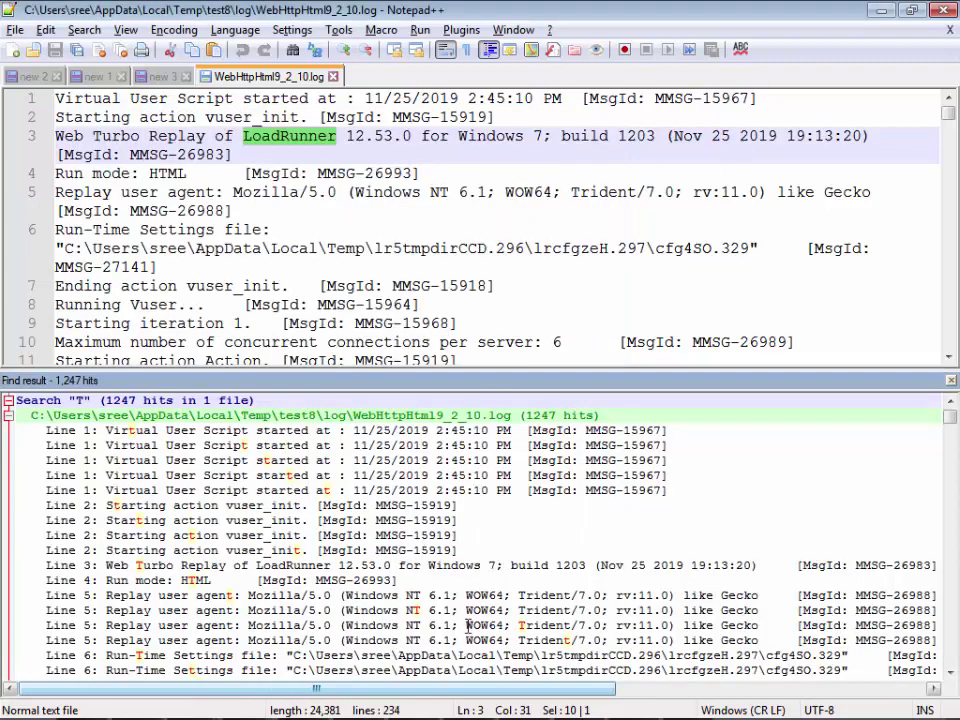
- Extend the search text to T1 and list all its occurrences in the current log
{"action": "left_click", "coordinate": [268, 155]}
{"action": "key", "text": "ctrl+f"}
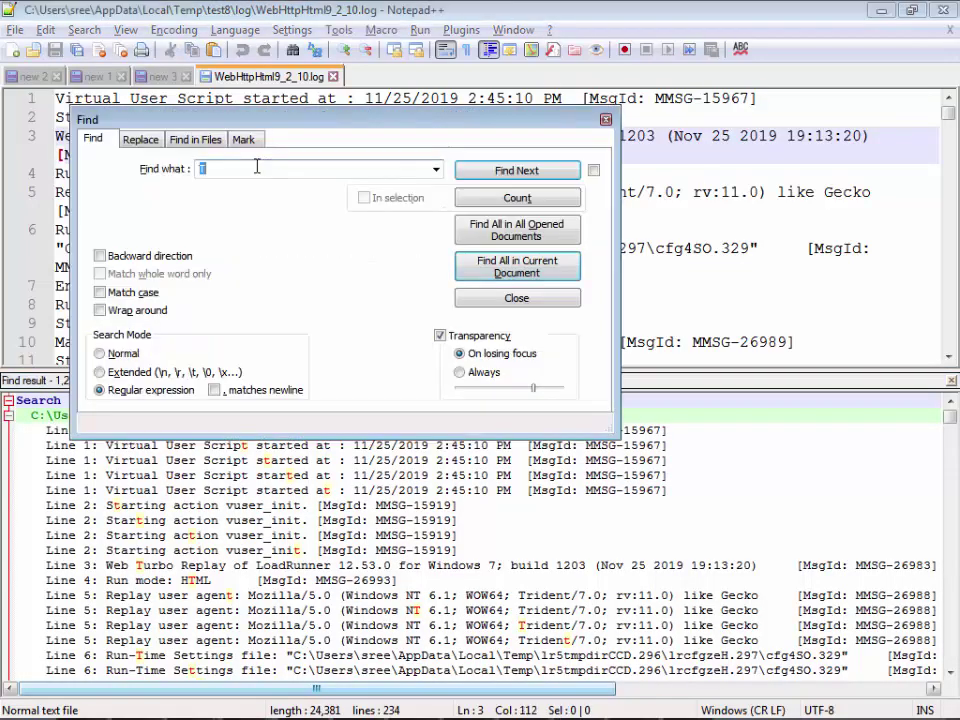
{"action": "left_click", "coordinate": [233, 167]}
{"action": "type", "text": "1"}
{"action": "left_click", "coordinate": [519, 268]}
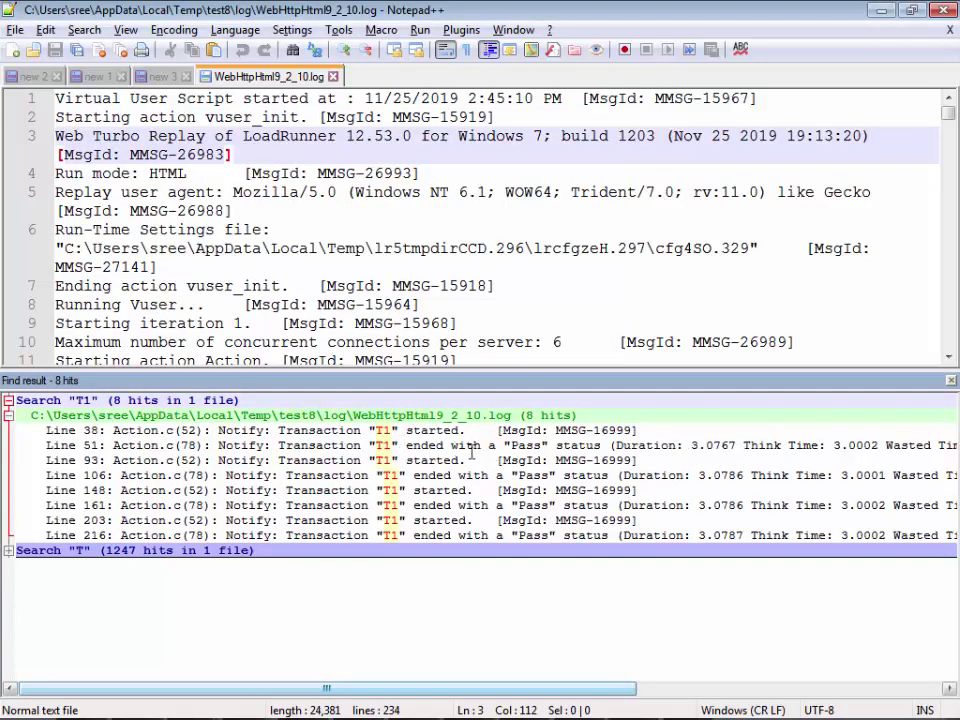
- Compare the duration and think time values of each ended T1 transaction in the find results
{"action": "left_click_drag", "start_coordinate": [451, 445], "coordinate": [588, 447]}
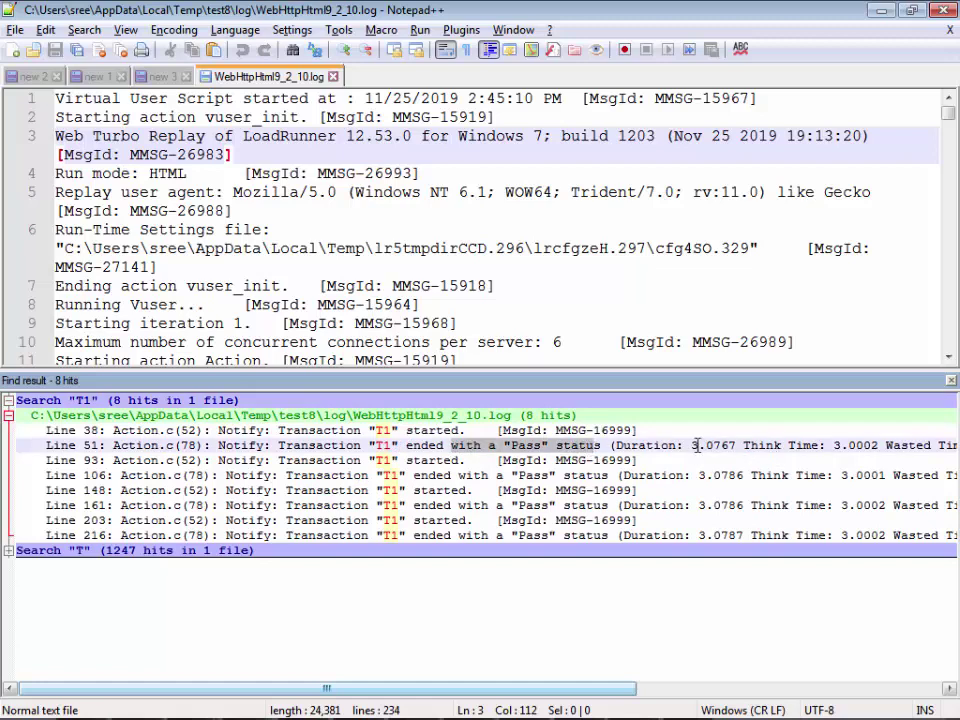
{"action": "left_click_drag", "start_coordinate": [692, 445], "coordinate": [738, 445]}
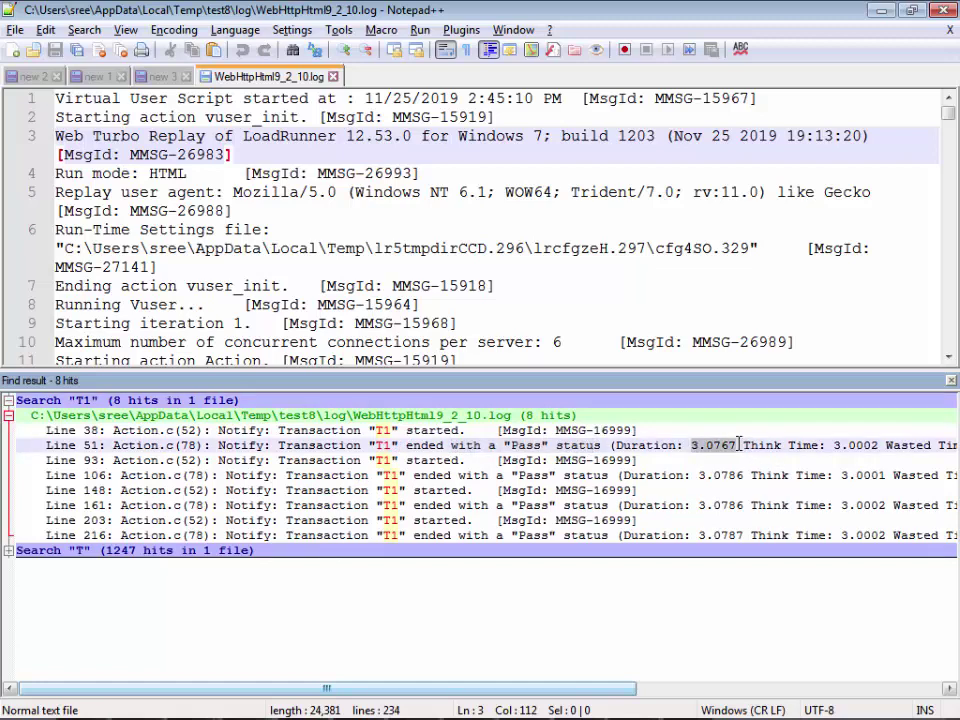
{"action": "mouse_move", "coordinate": [598, 695]}
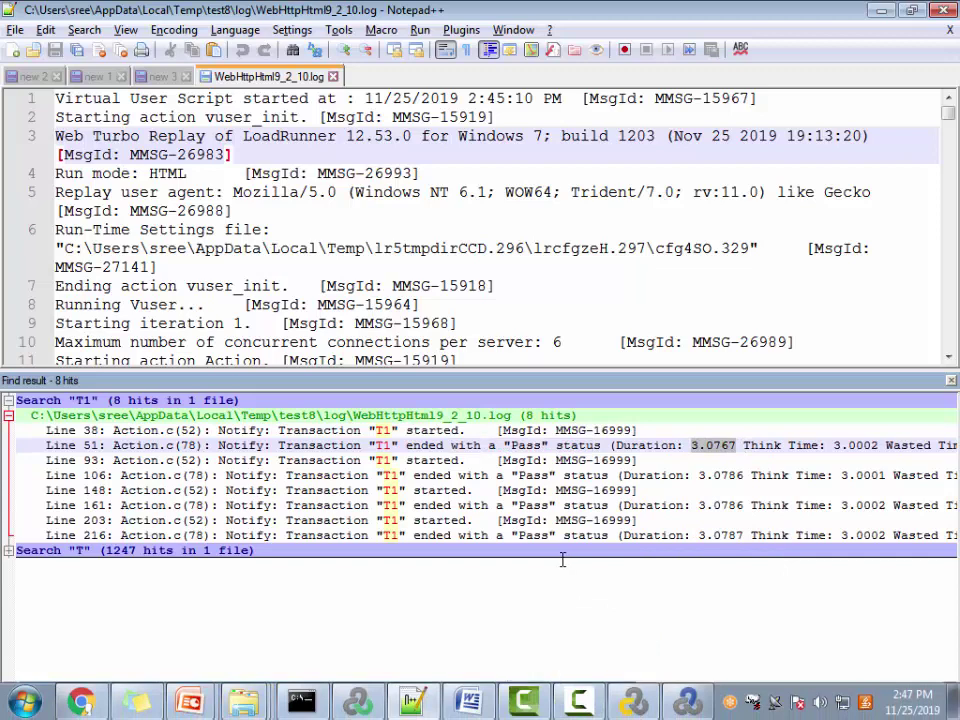
{"action": "left_click_drag", "start_coordinate": [619, 690], "coordinate": [760, 694]}
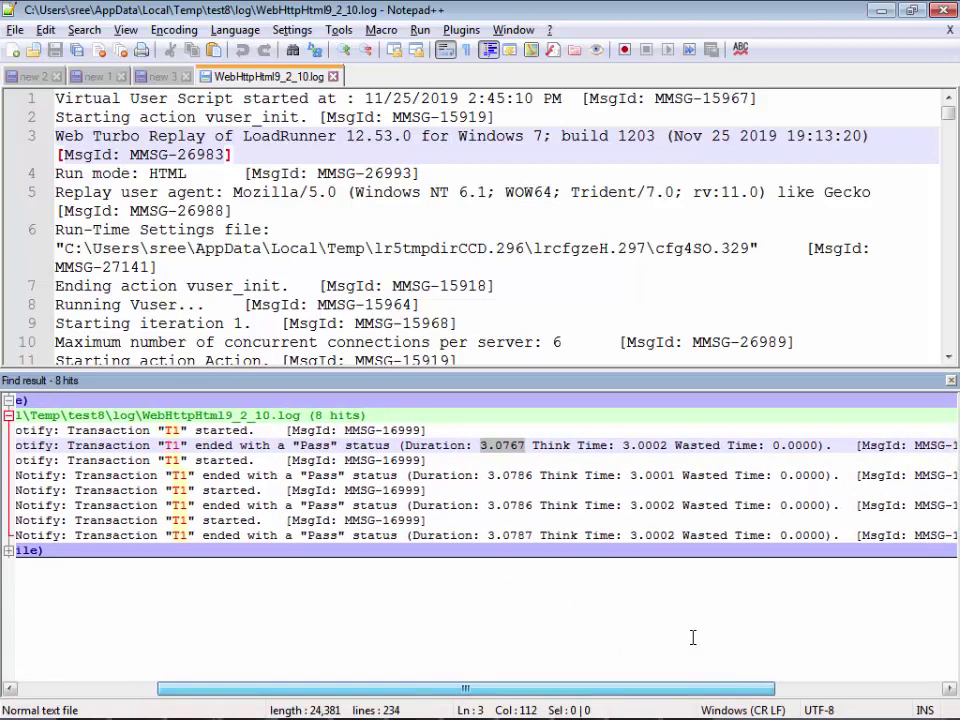
{"action": "double_click", "coordinate": [505, 475]}
{"action": "double_click", "coordinate": [505, 505]}
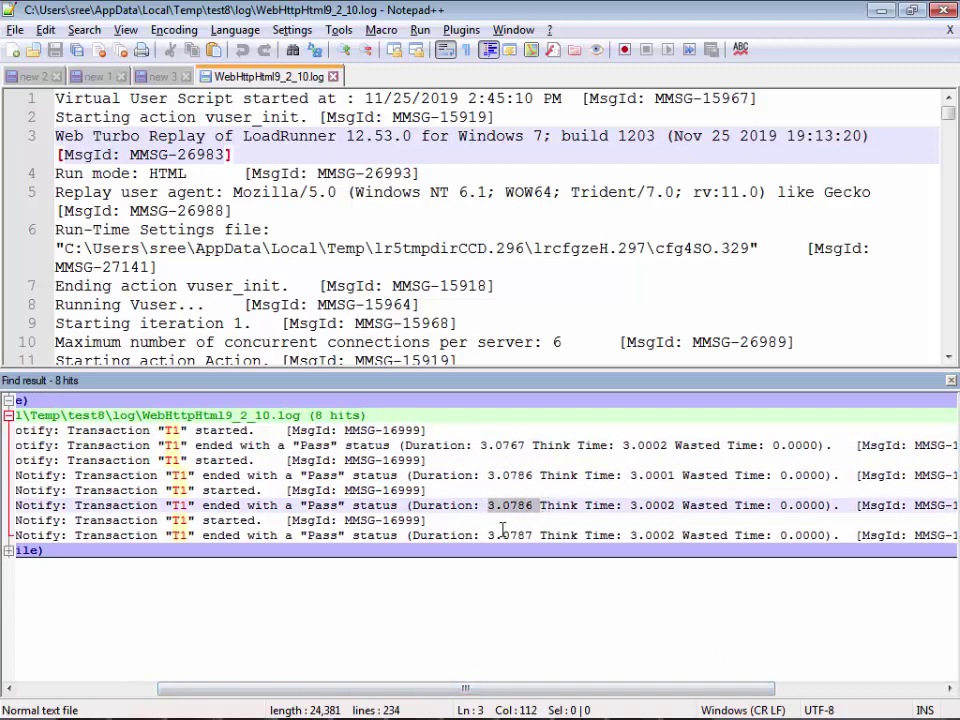
{"action": "double_click", "coordinate": [506, 535]}
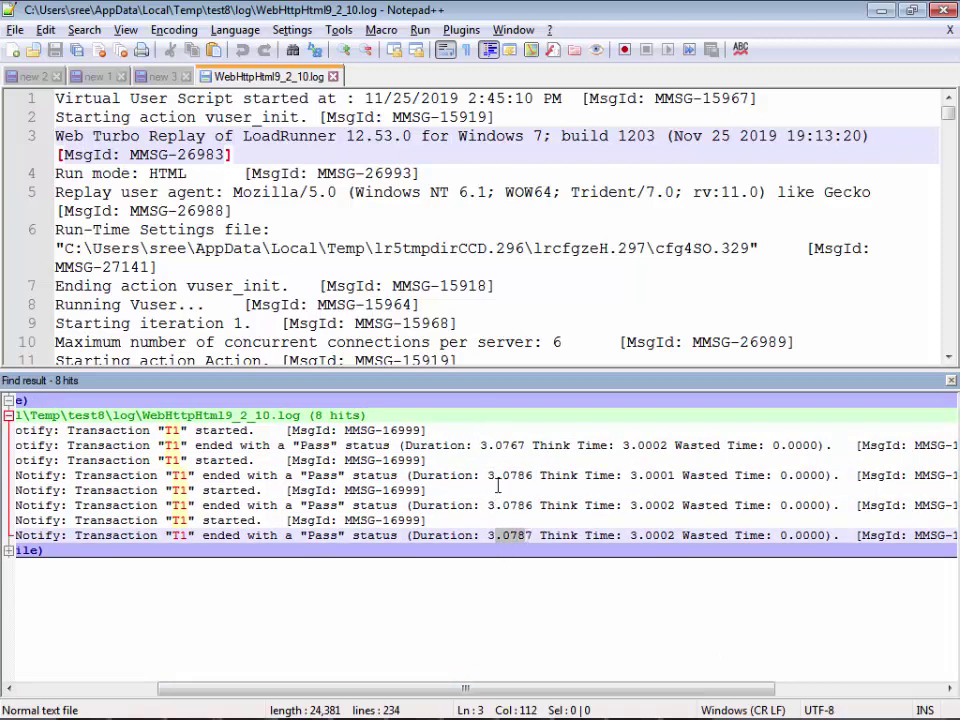